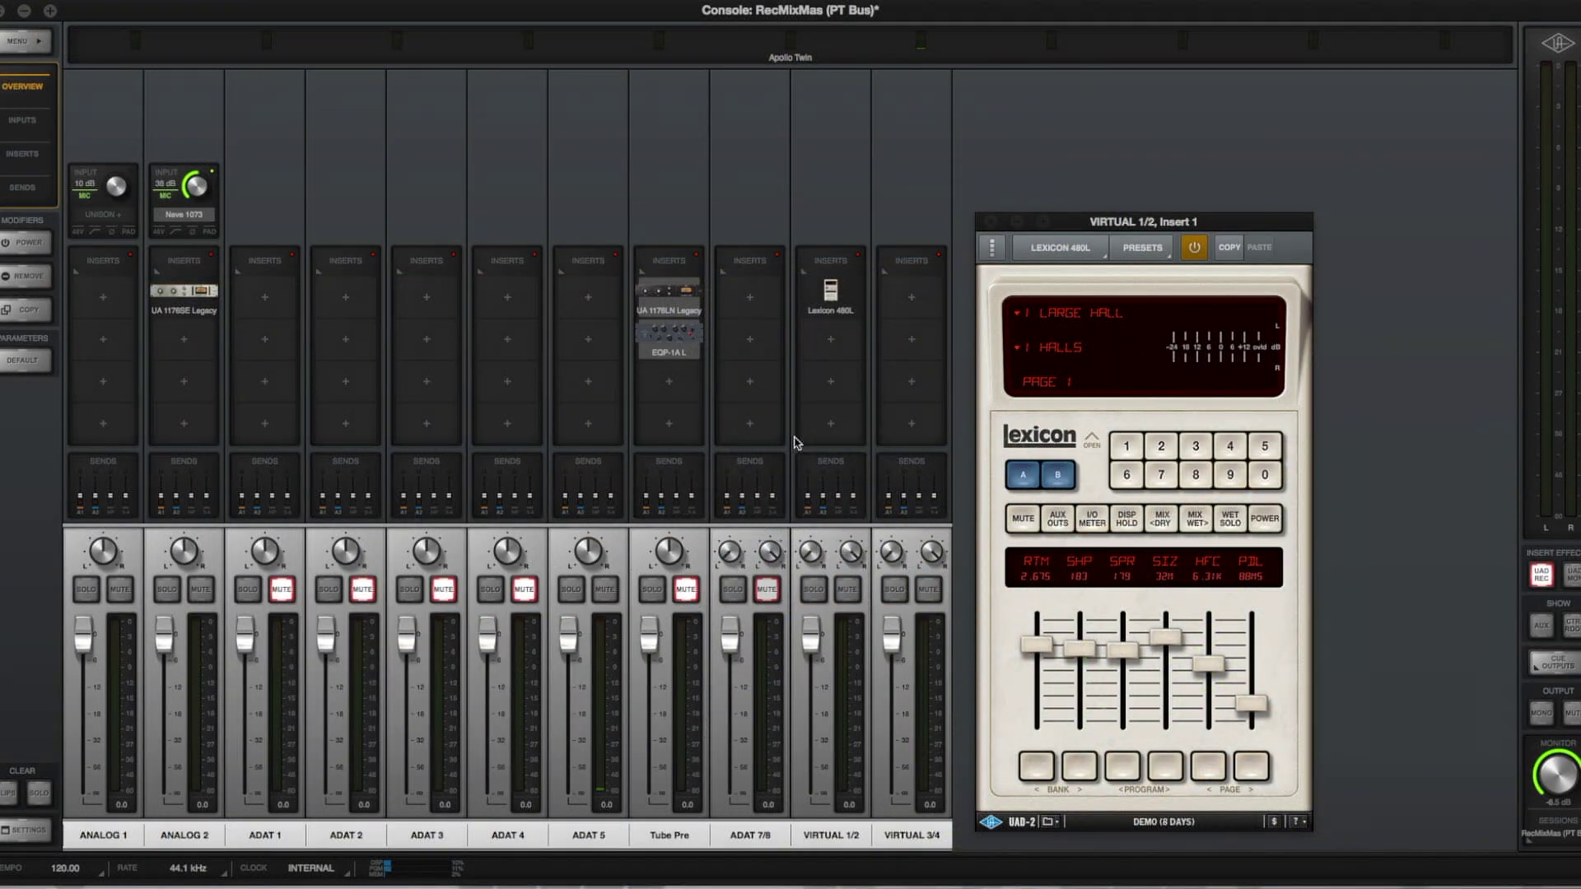
# Move the Lexicon 480L window on VIRTUAL 1/2 to the top right of the screen
pyautogui.press('super+Tab')
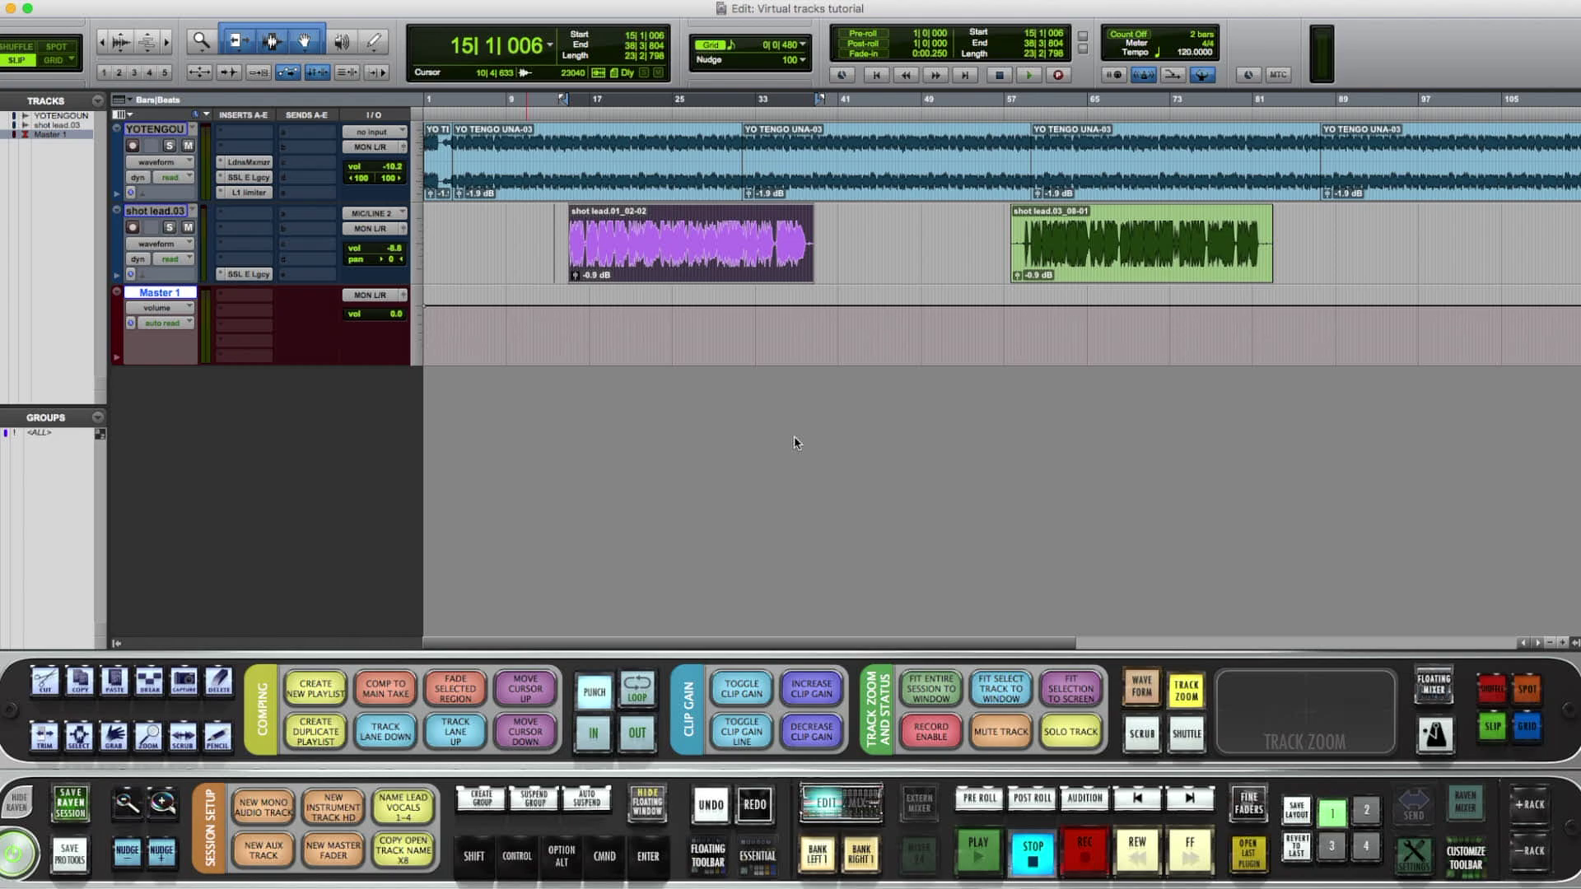
pyautogui.press('super+Tab')
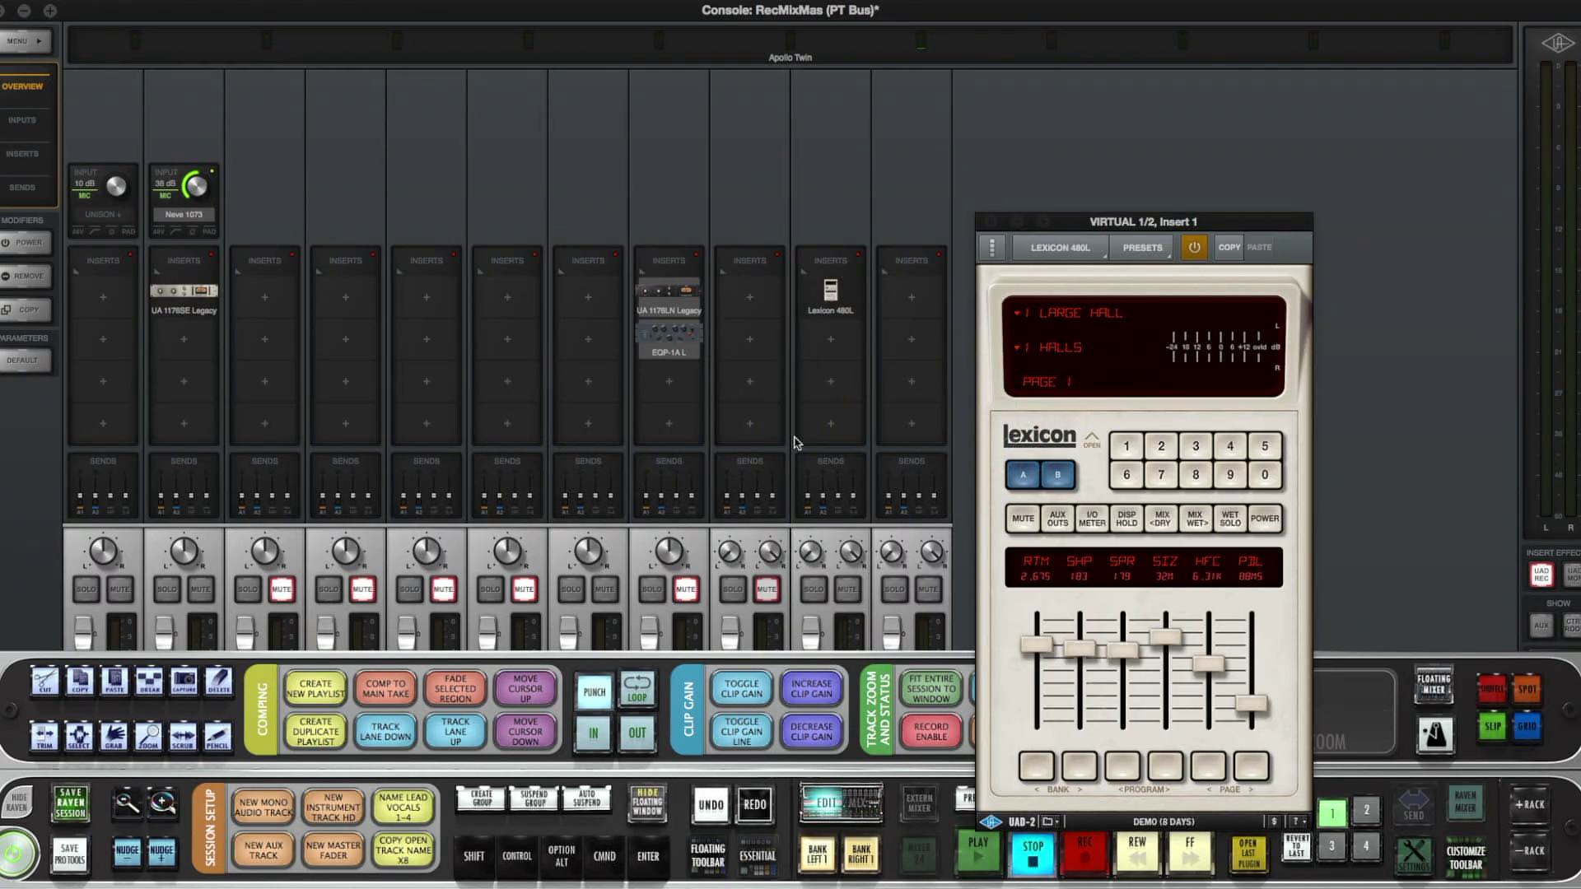
pyautogui.moveTo(1223, 225); pyautogui.dragTo(1303, 31)
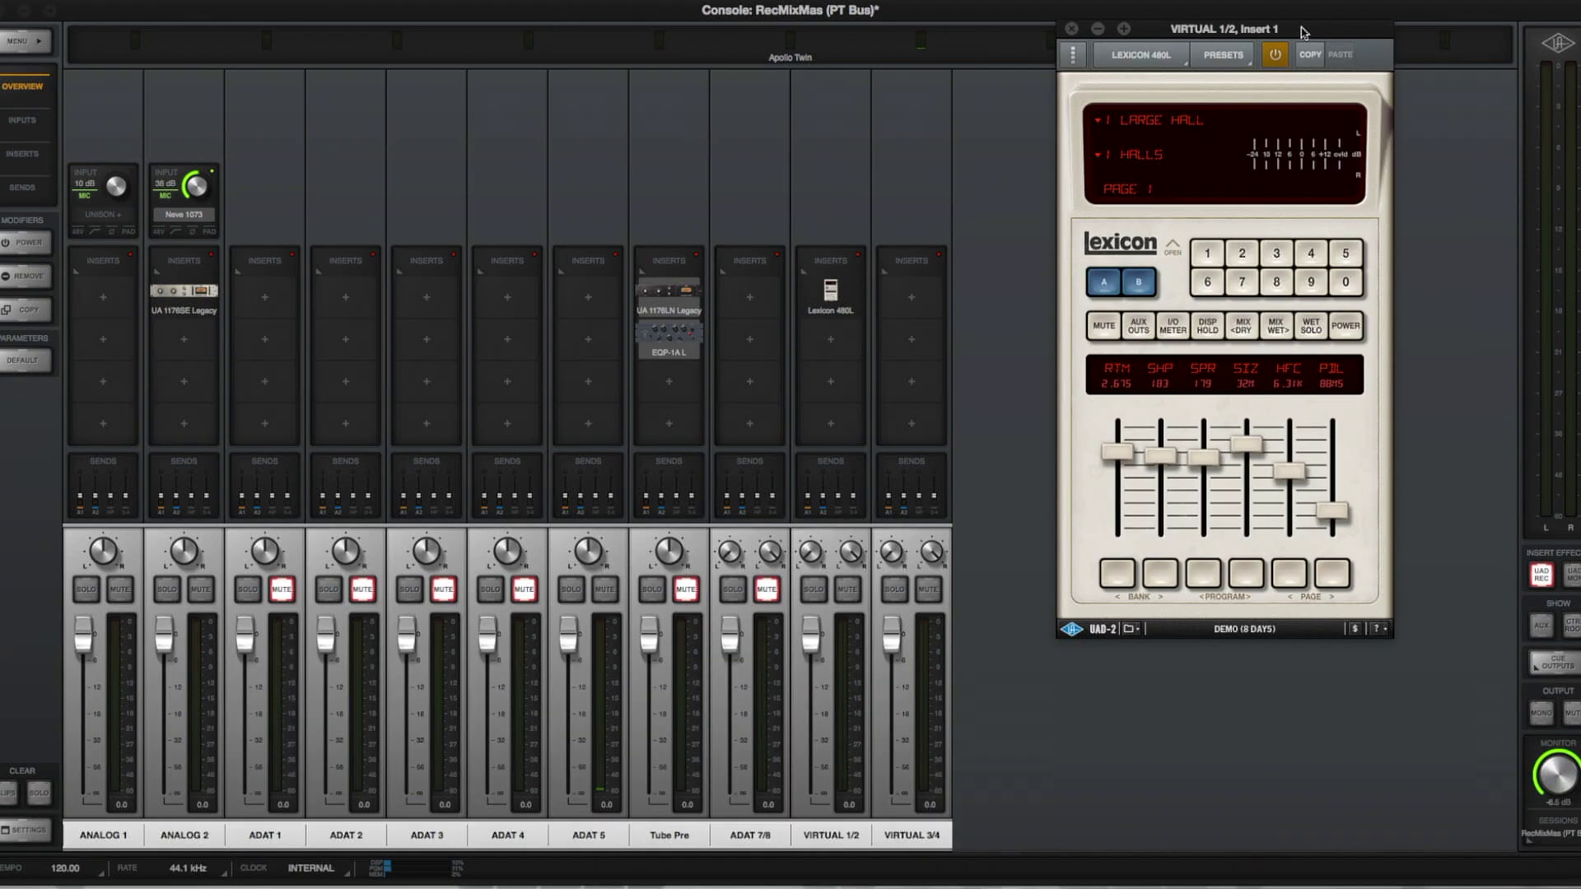
# Nudge the Lexicon 480L window down and left, then bring the Pro Tools mix forward
pyautogui.moveTo(1303, 31); pyautogui.dragTo(1211, 137)
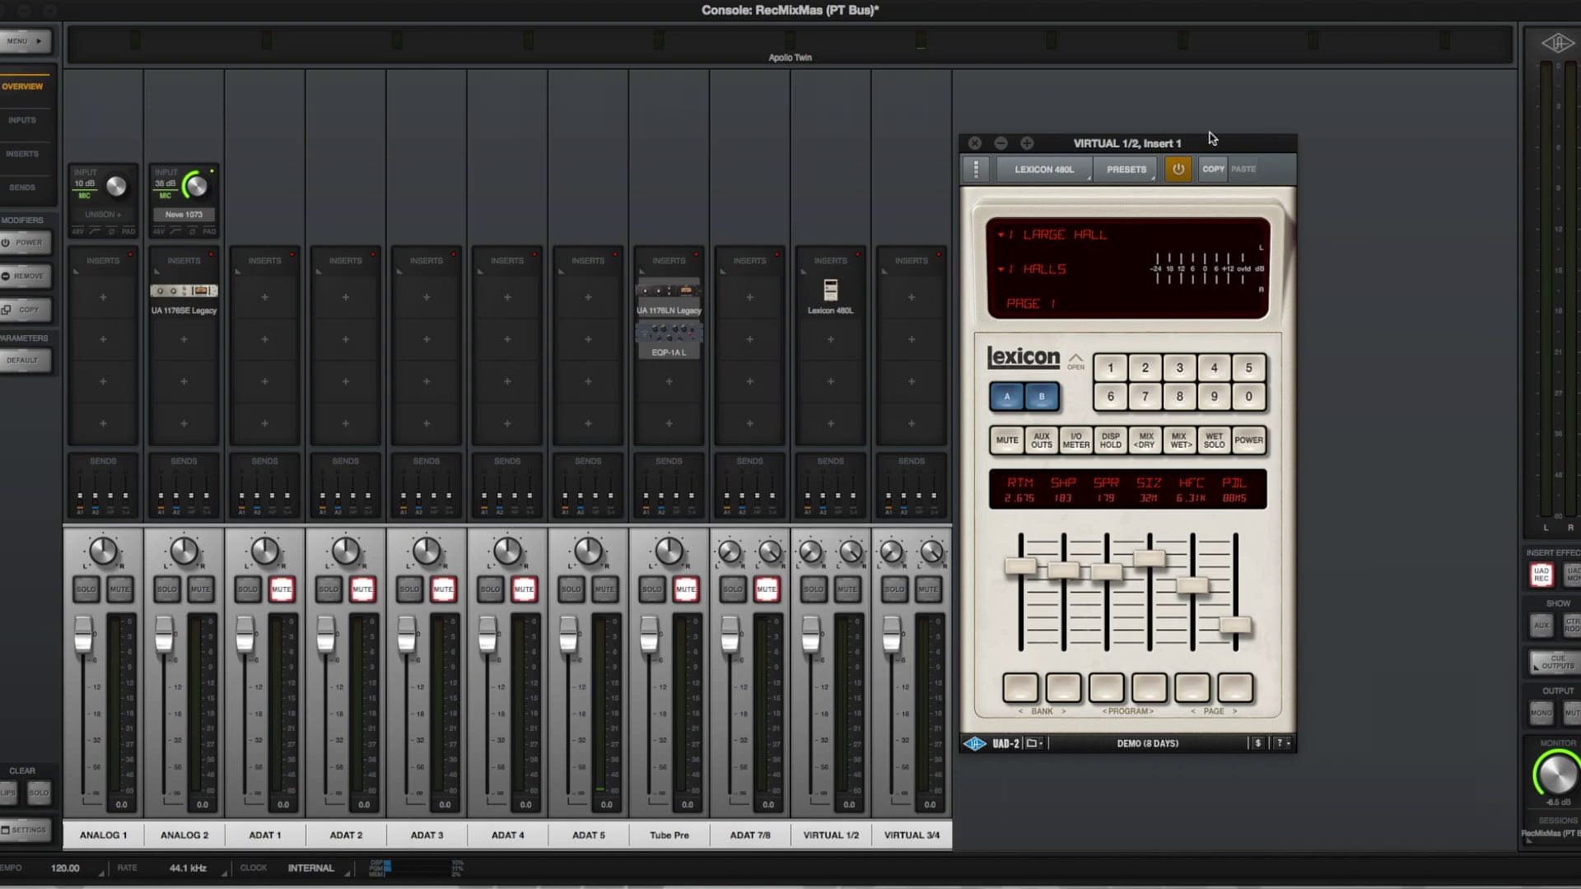
pyautogui.moveTo(1213, 138); pyautogui.dragTo(1245, 175)
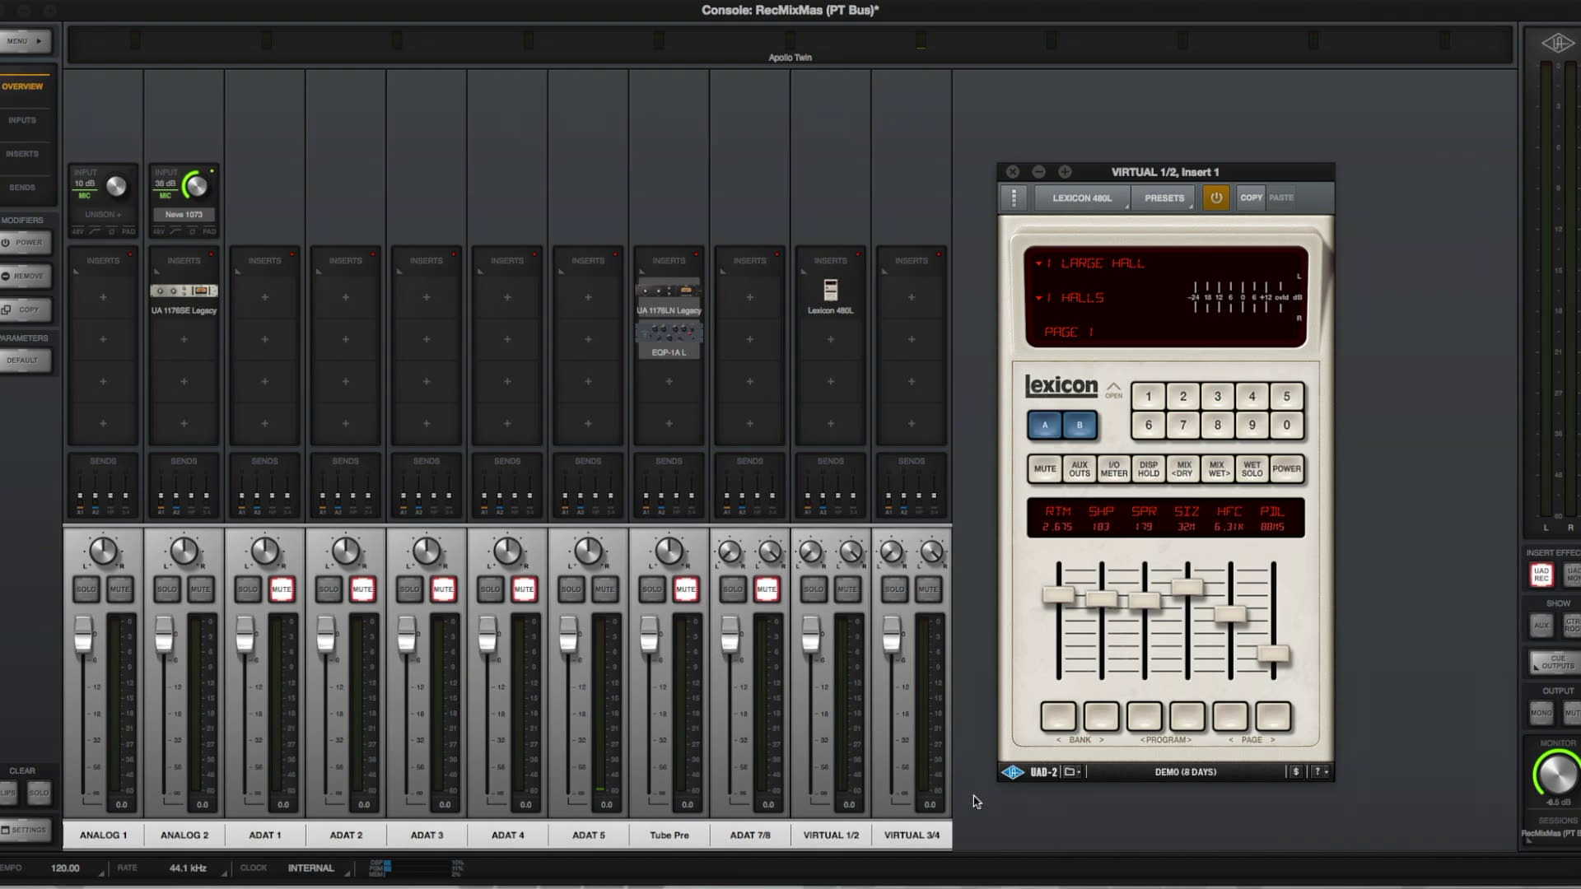
pyautogui.press('super+Tab')
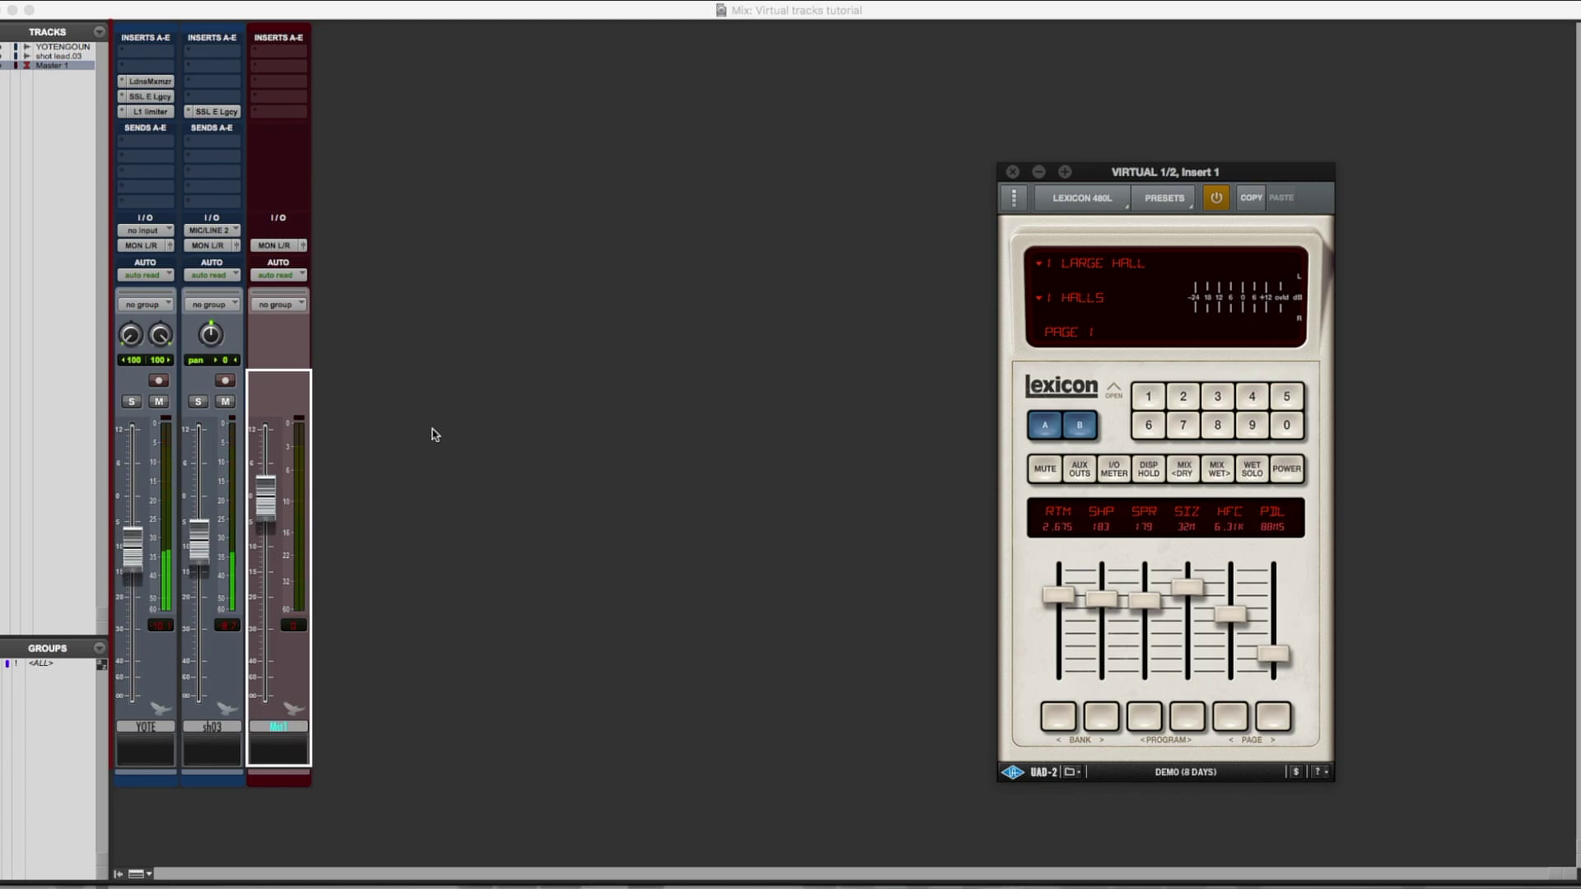
# Route shot lead.03's Send A to VIRTUAL 1-2 (Stereo) at +0.2 dB and stop playback
pyautogui.press('super+equal')
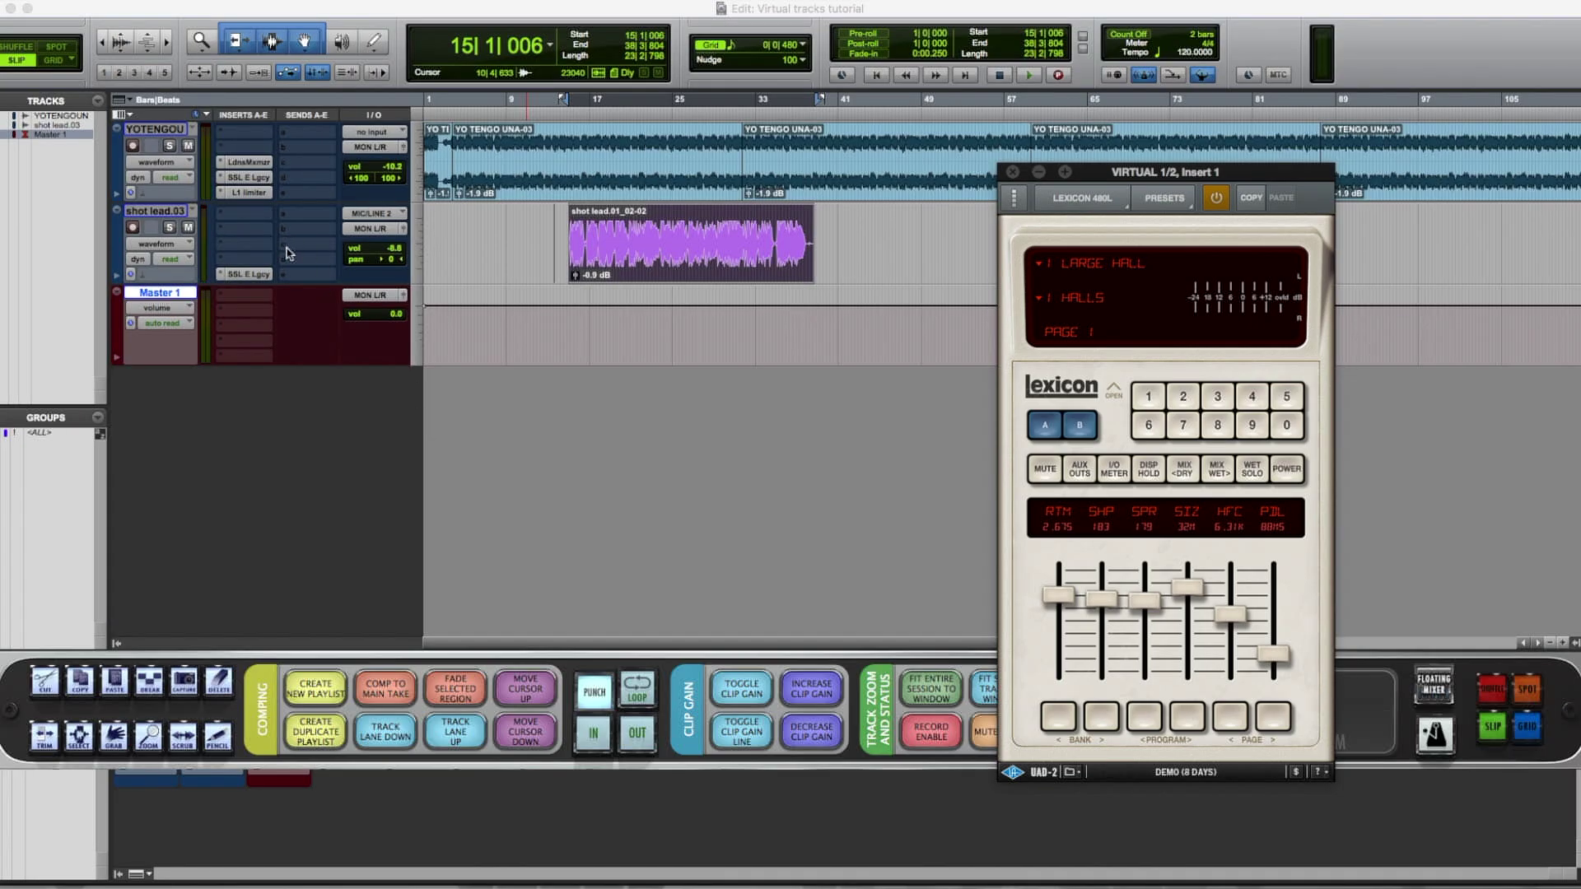
pyautogui.press('super+Tab')
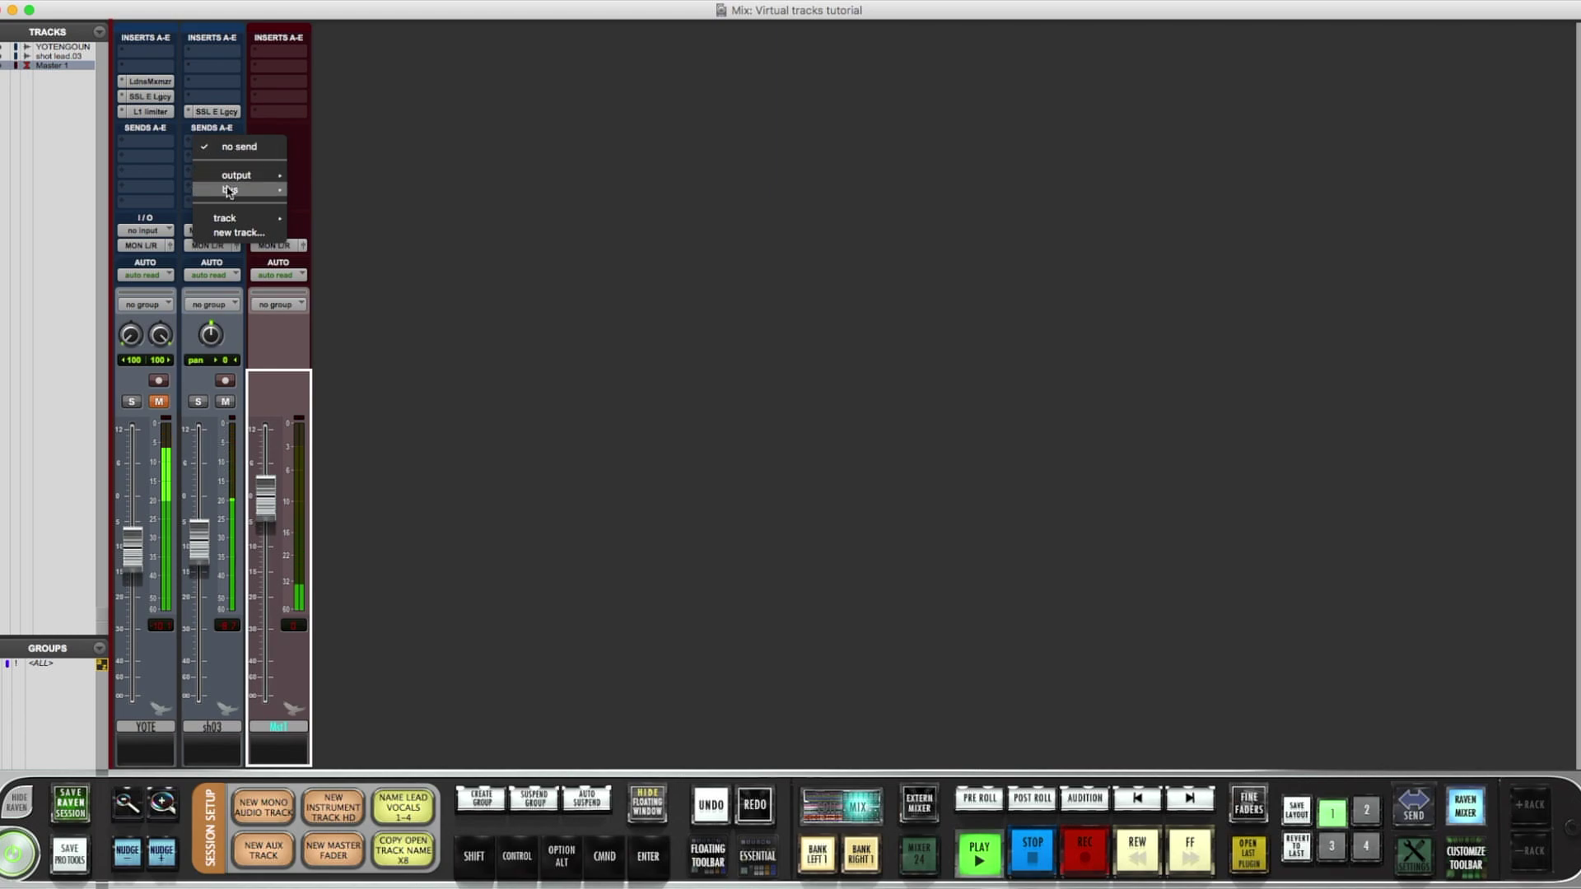
pyautogui.moveTo(247, 175)
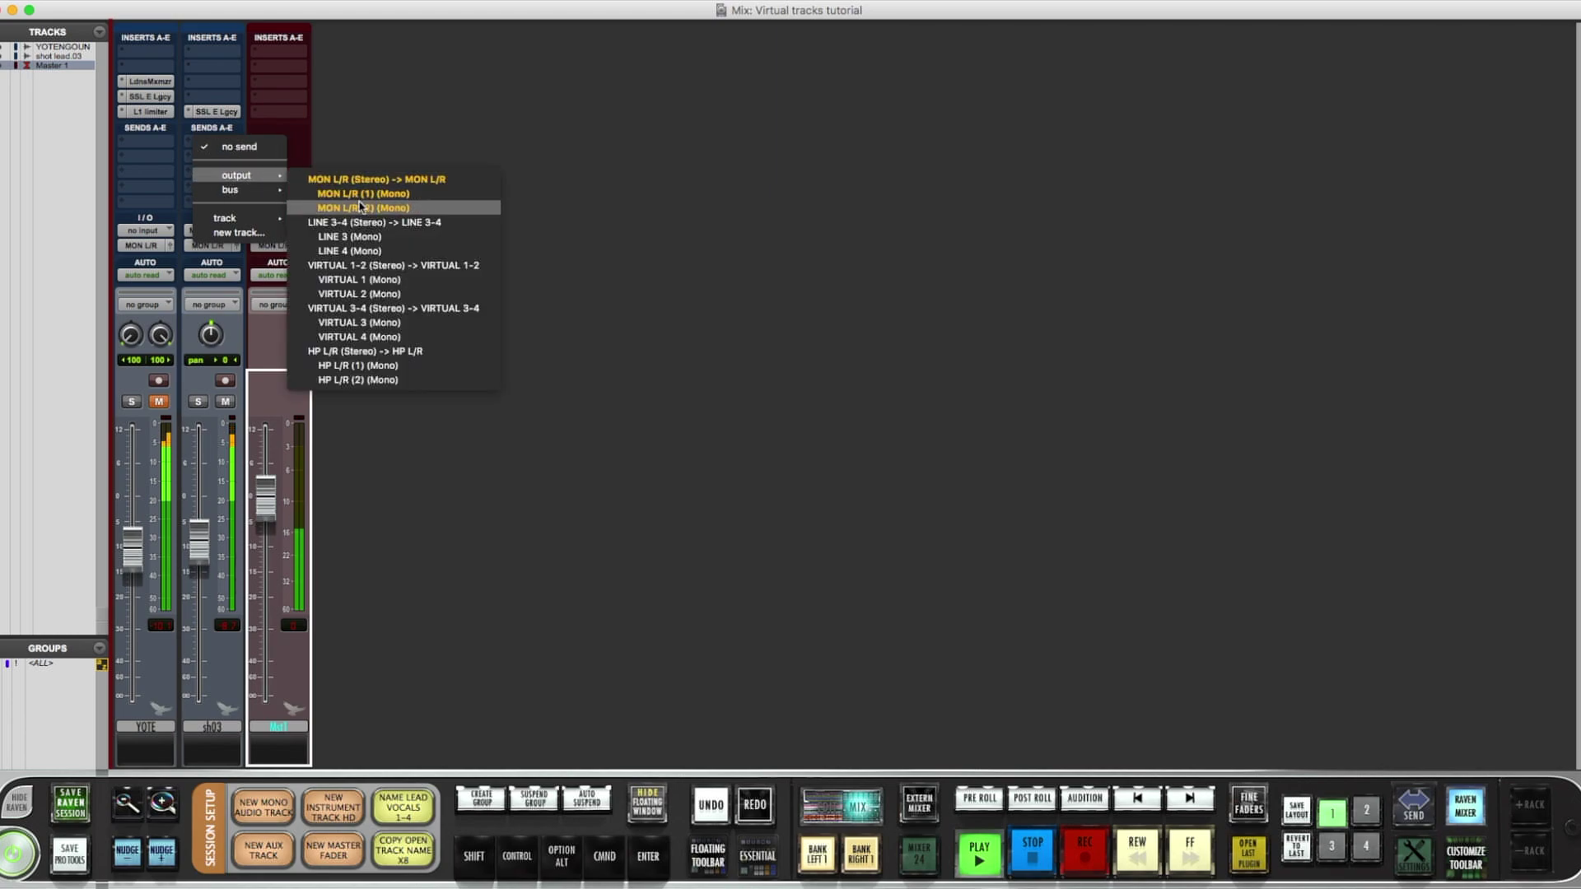
pyautogui.click(359, 265)
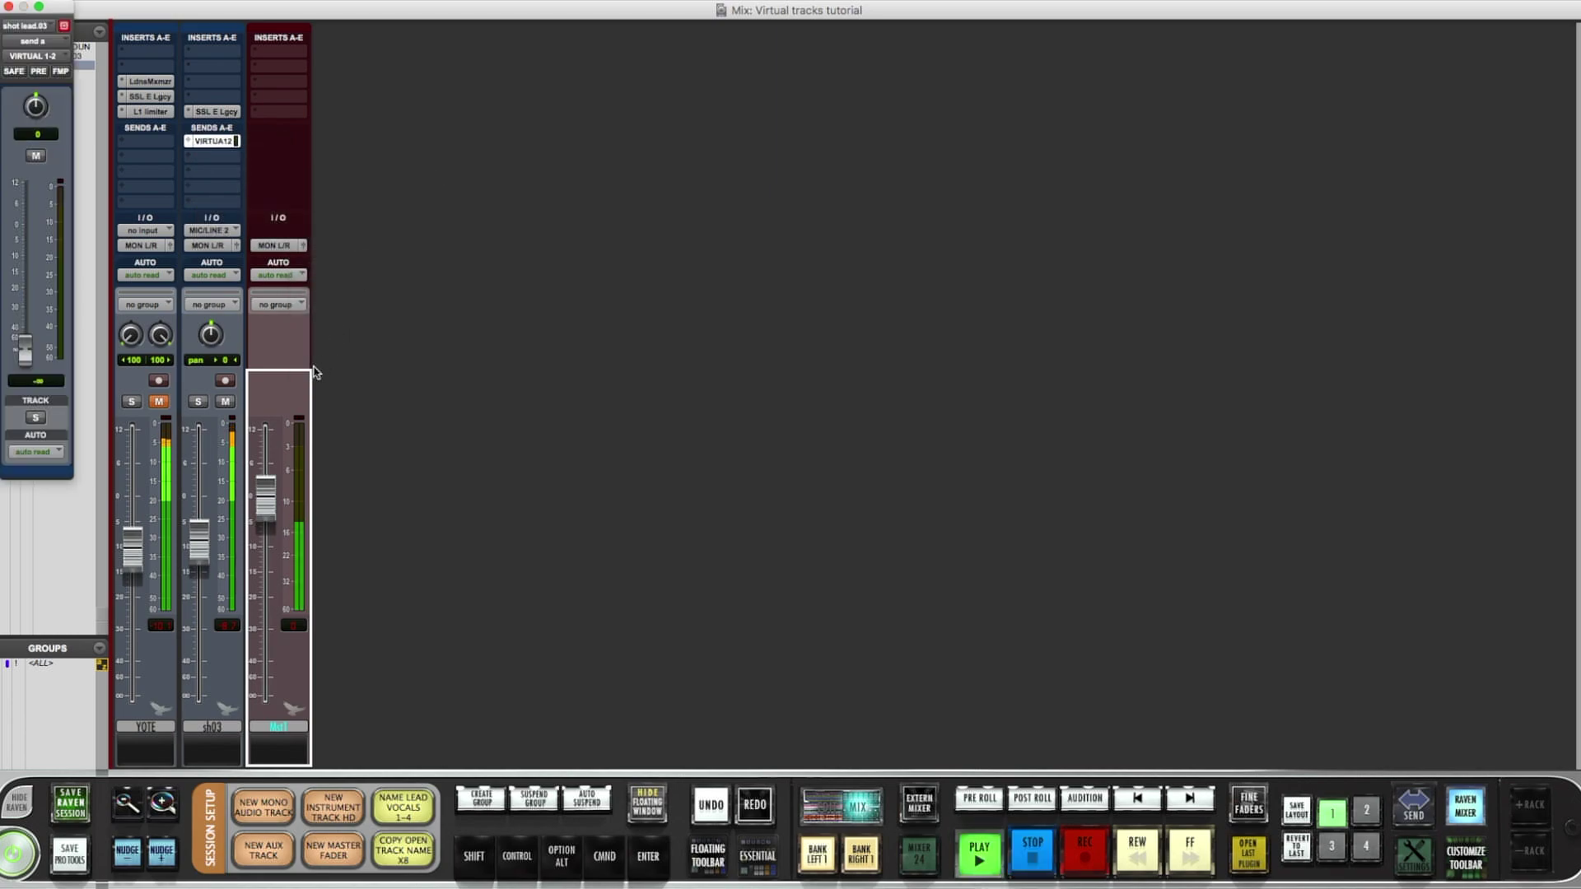
pyautogui.moveTo(24, 357); pyautogui.dragTo(33, 228)
pyautogui.press('space')
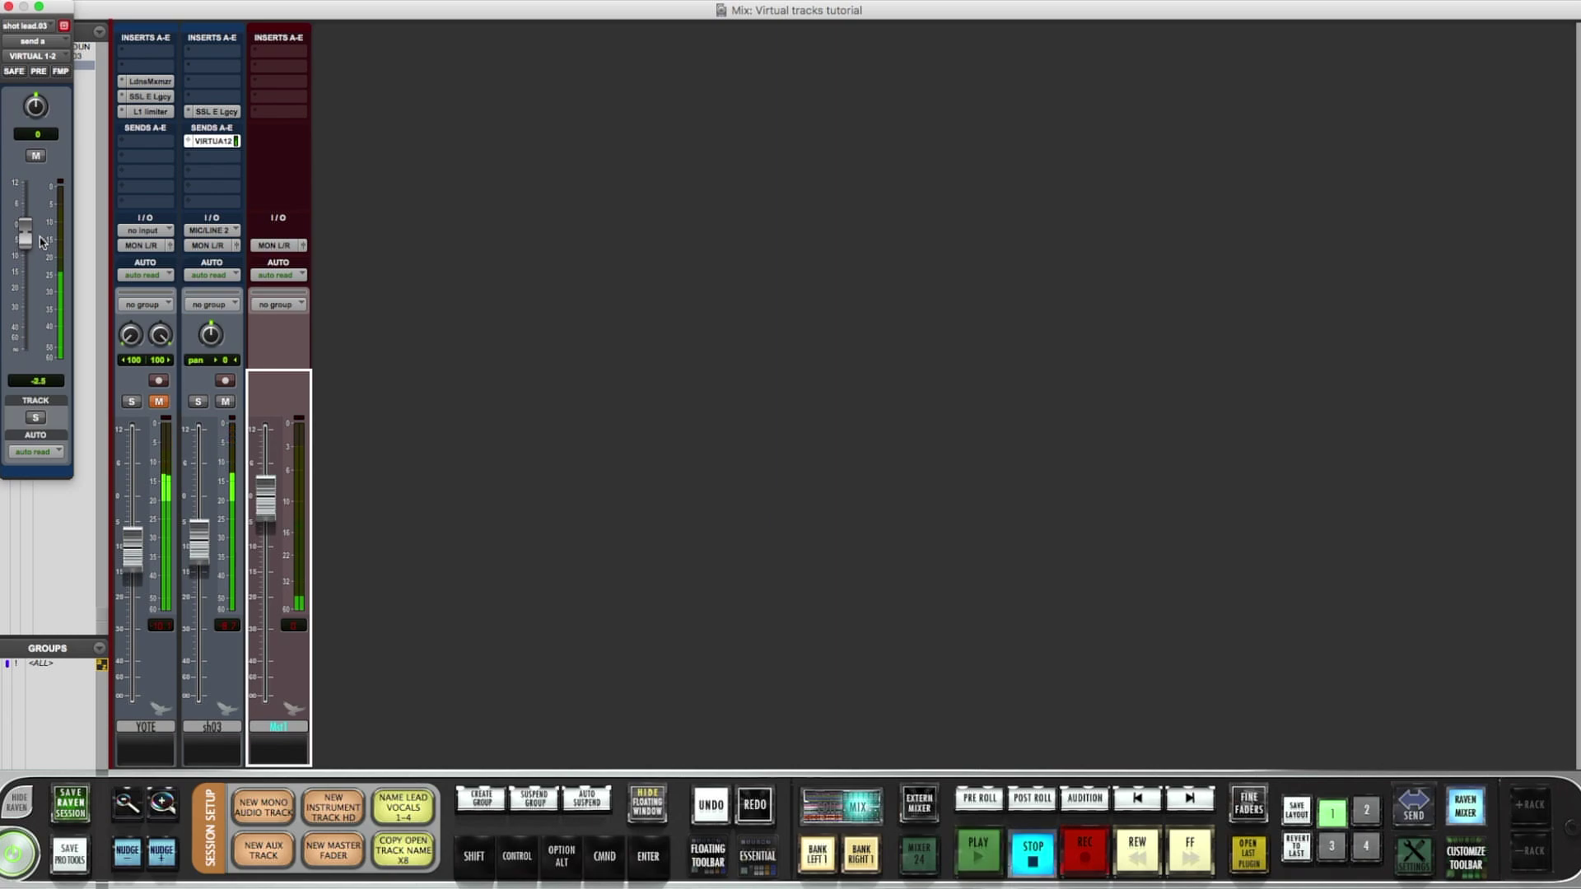
pyautogui.press('super+shift+n')
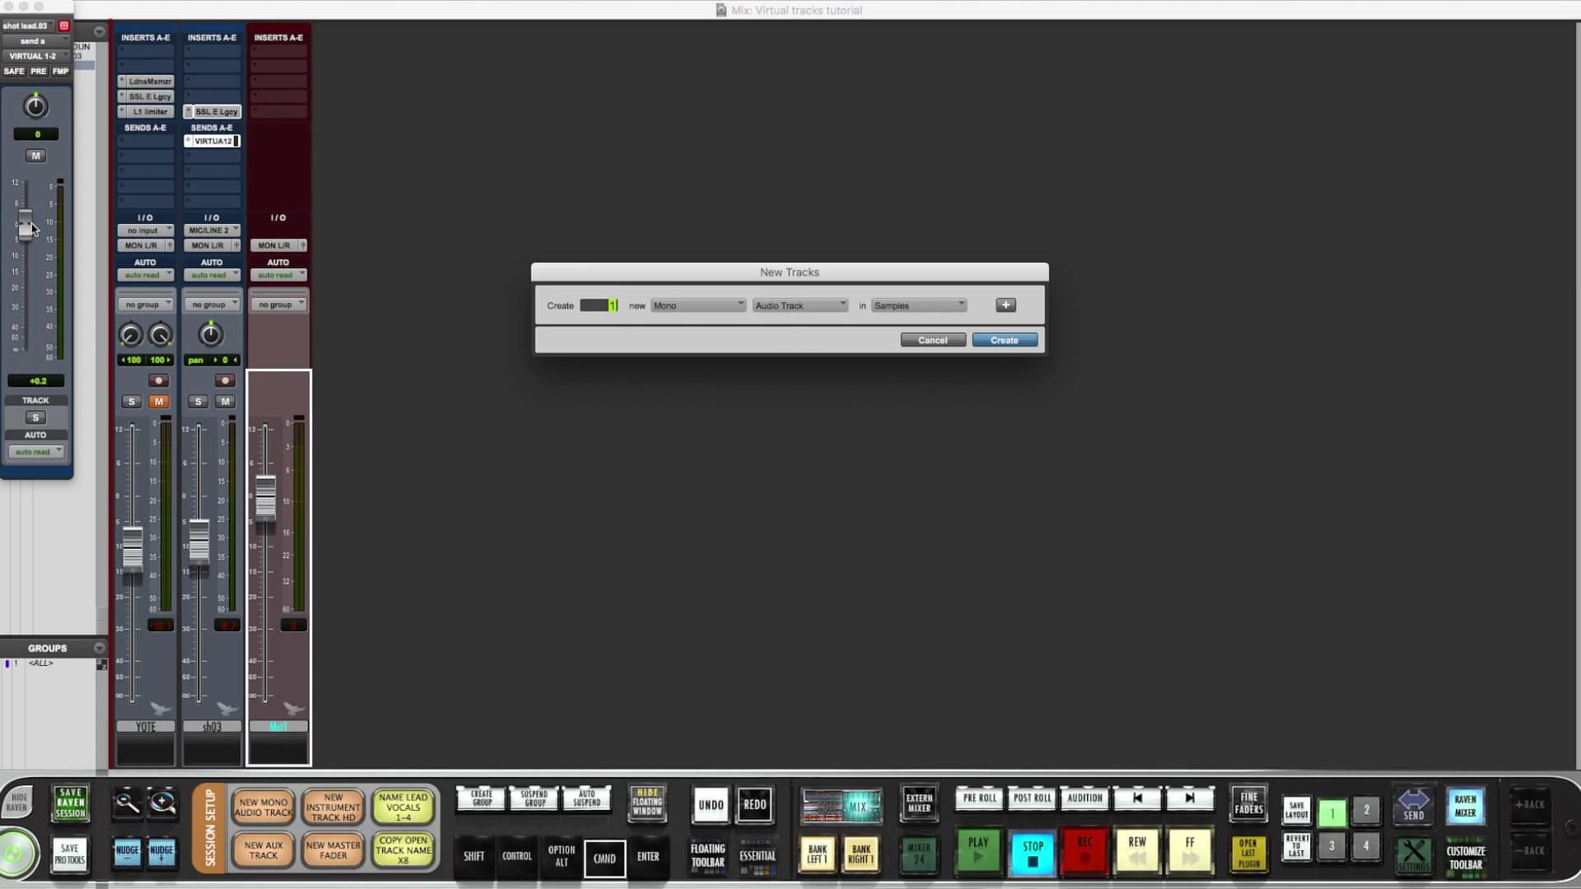
# Create the new audio track and move it just before the Mst1 Master fader
pyautogui.press('Return')
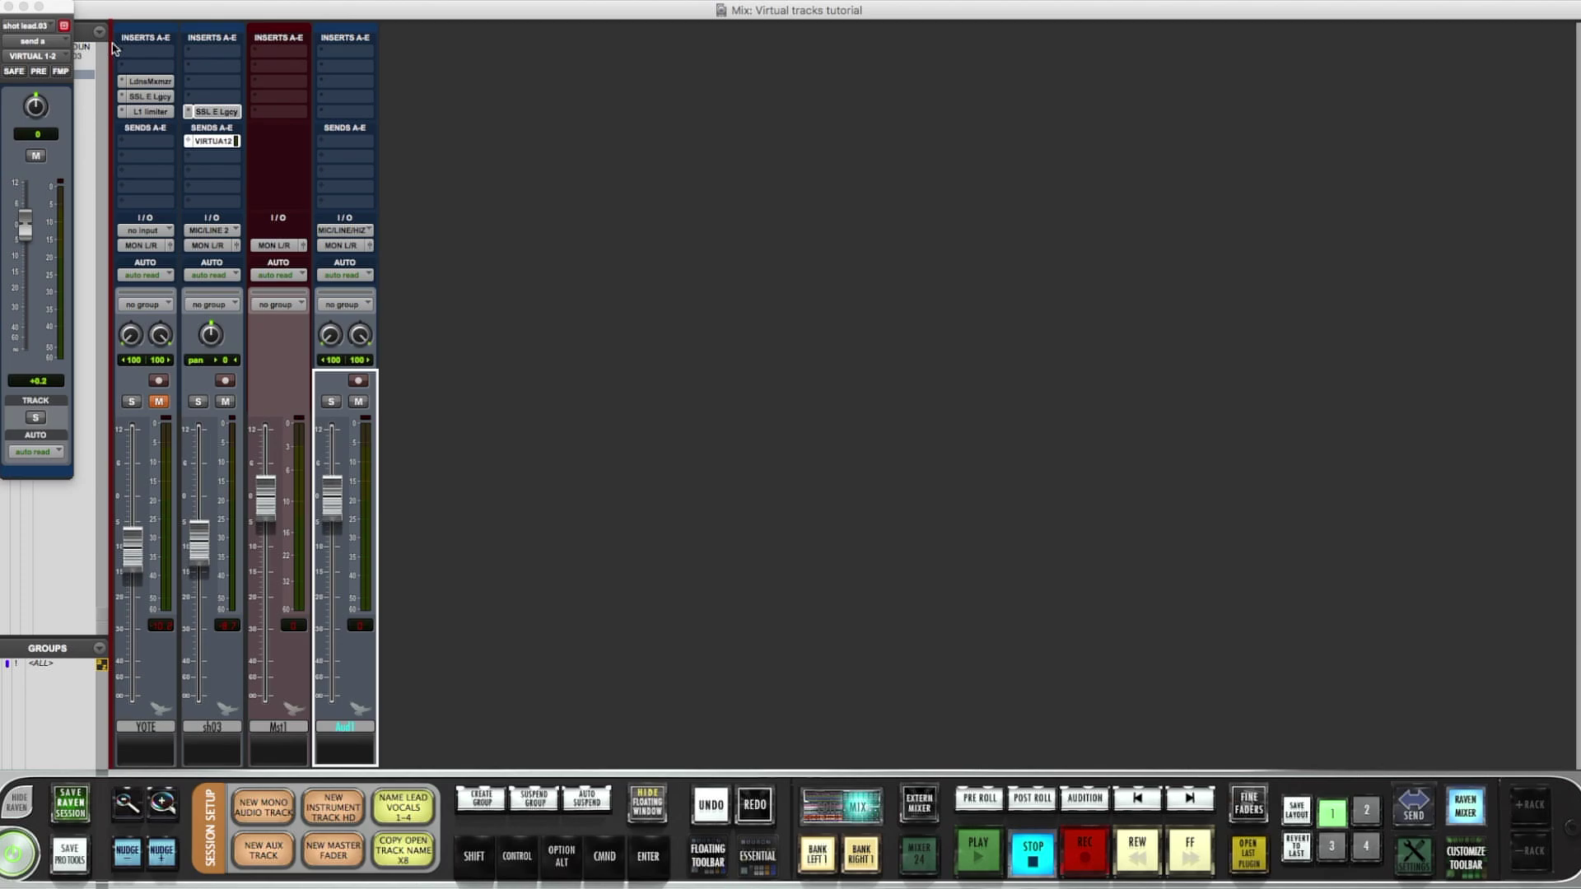
pyautogui.moveTo(325, 37); pyautogui.dragTo(258, 32)
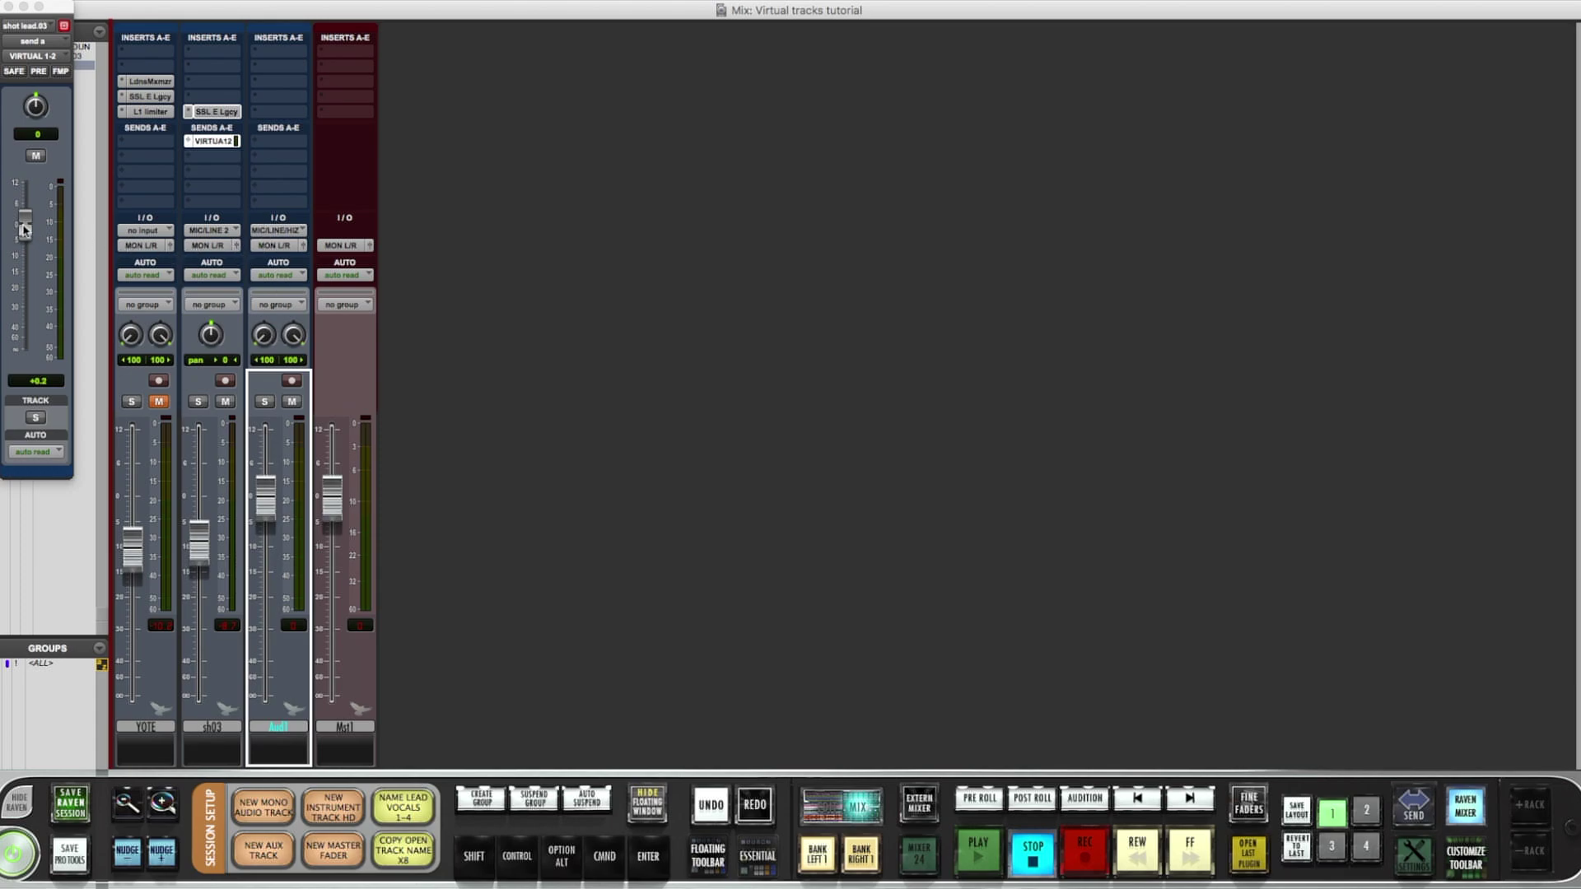
# Choose interface VIRTUAL 1-2 (Stereo) as the new track's input source
pyautogui.click(280, 232)
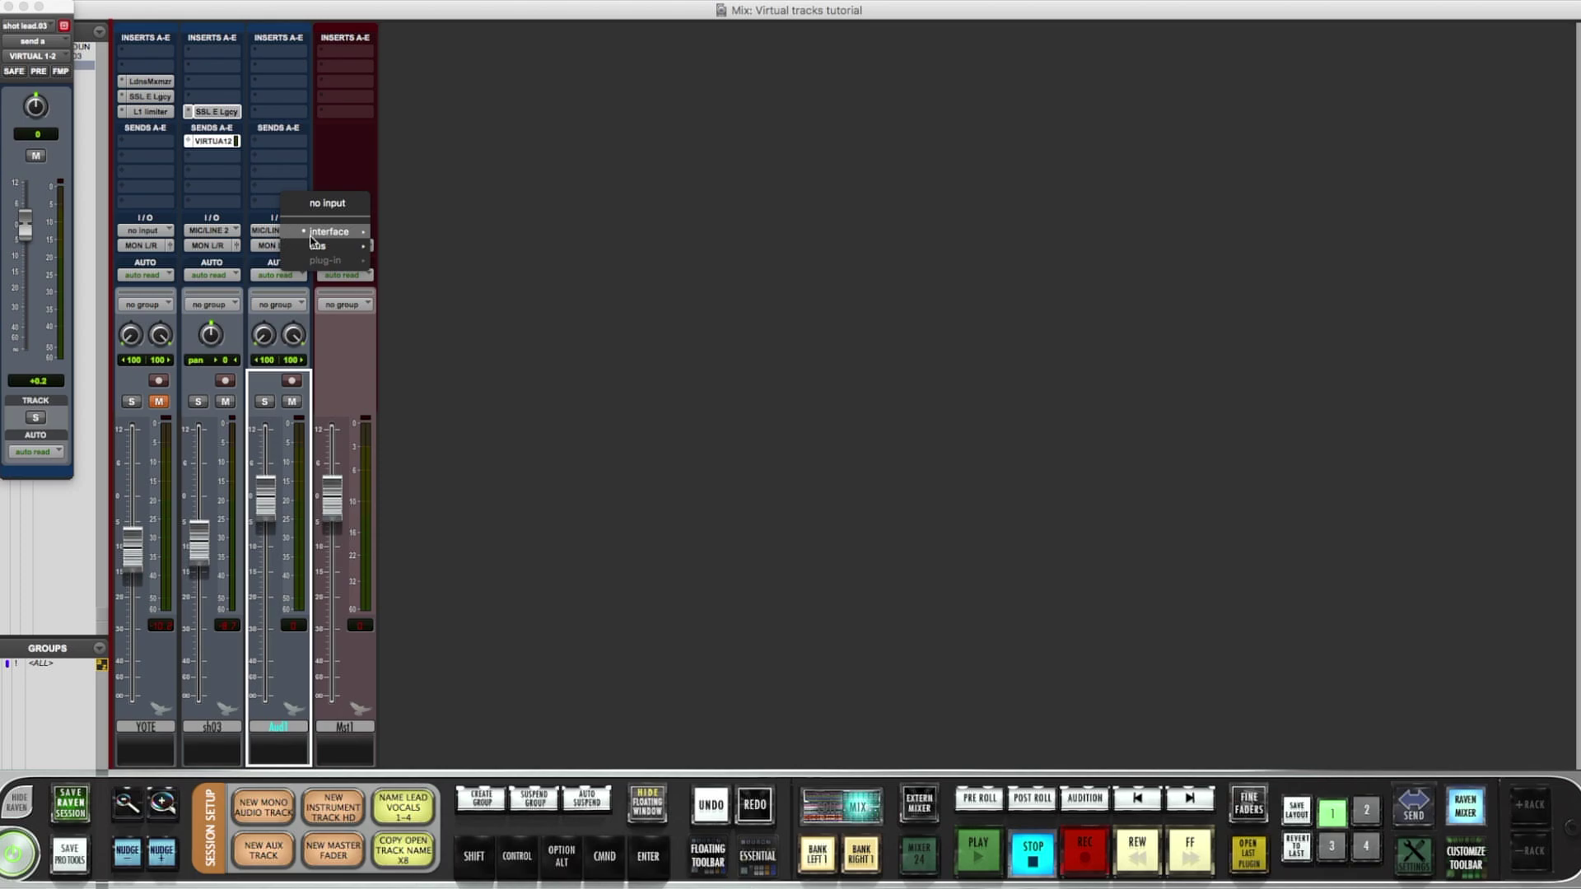
pyautogui.moveTo(334, 244)
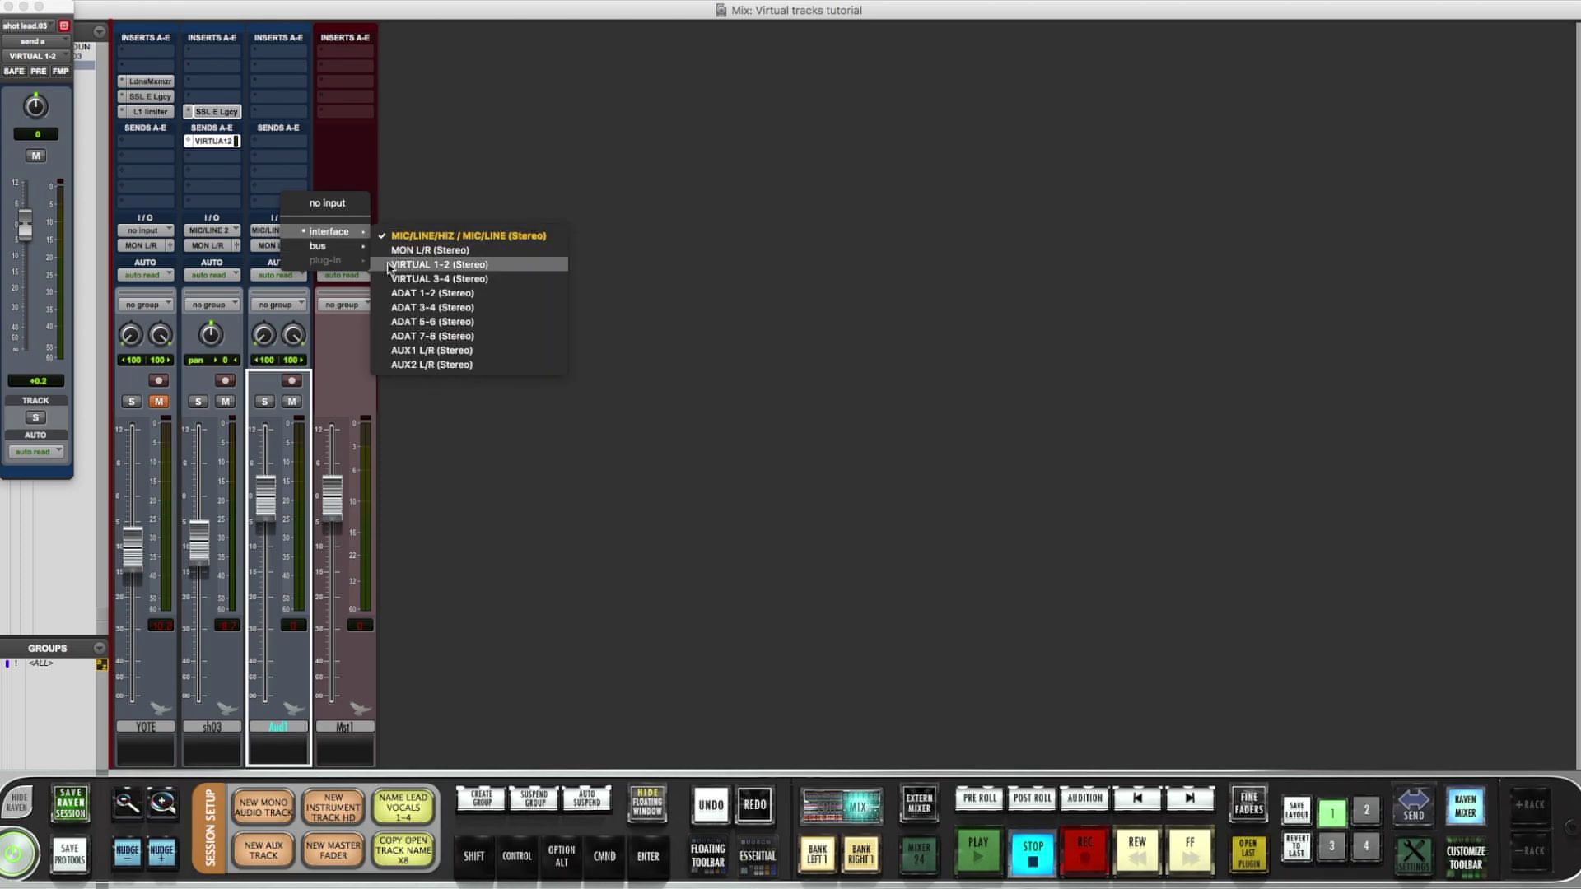
pyautogui.click(390, 264)
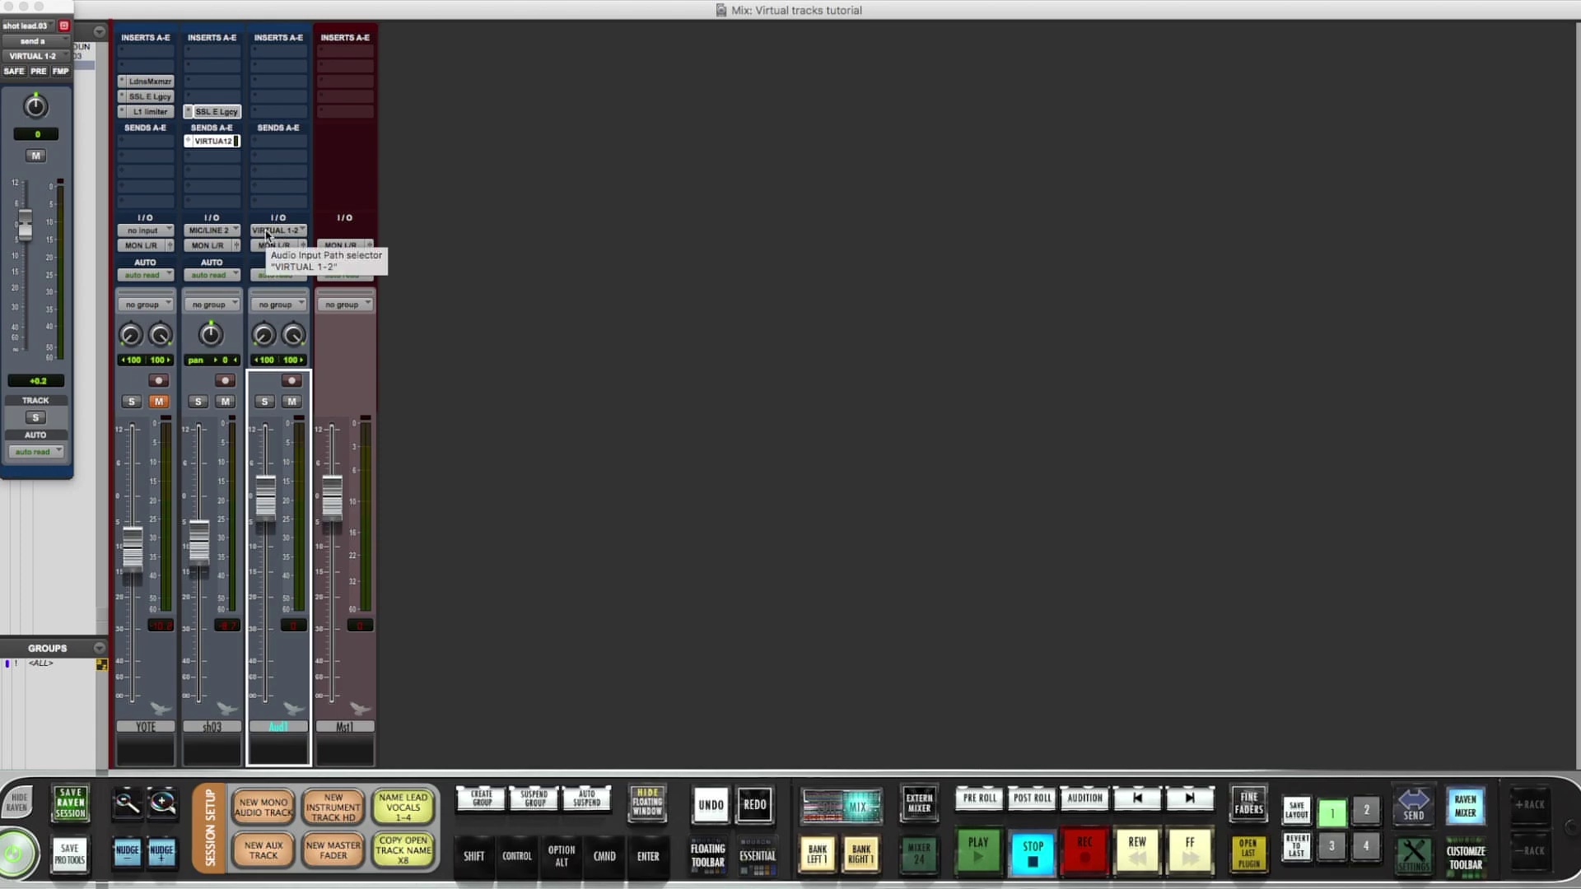
# Record-arm the new track and record the VIRTUAL 1-2 reverb, watching it in the Edit window
pyautogui.click(291, 382)
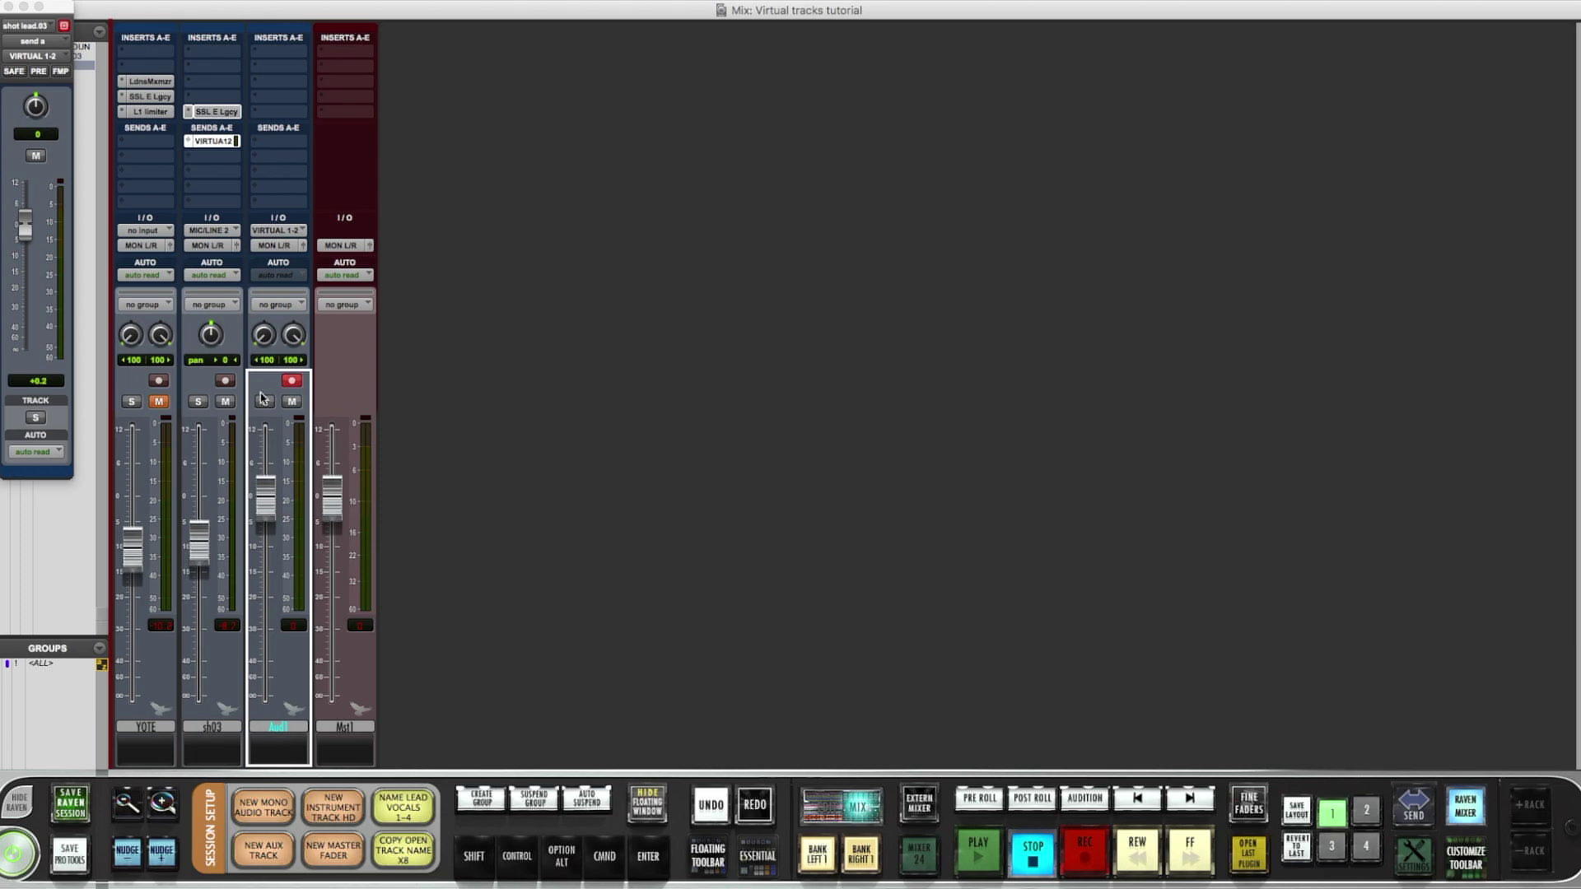
pyautogui.click(1085, 856)
pyautogui.click(980, 871)
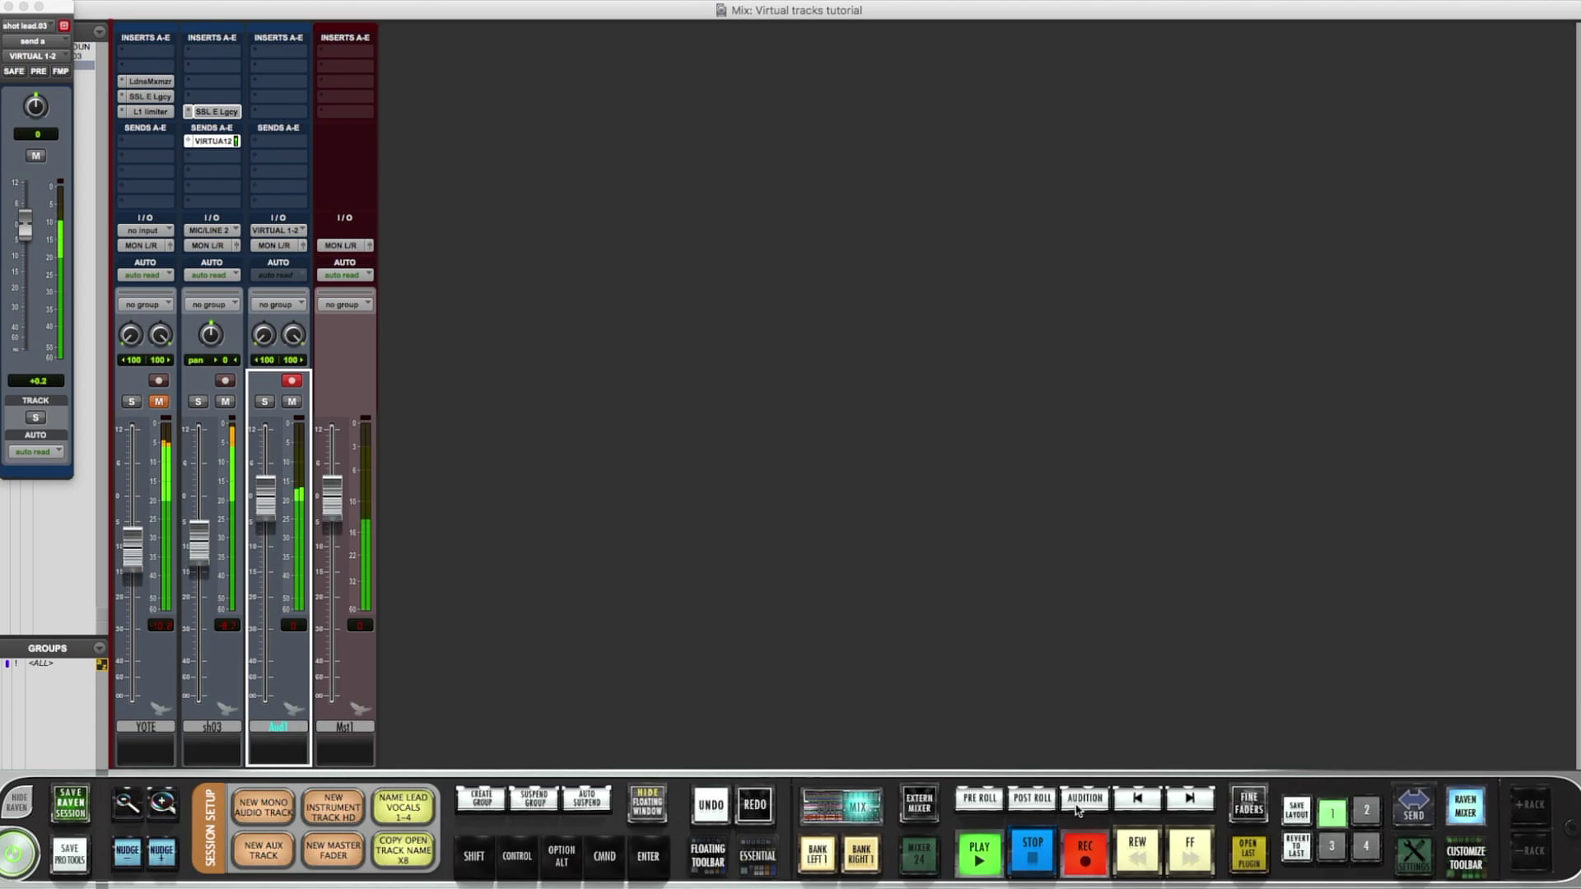
pyautogui.press('super+equal')
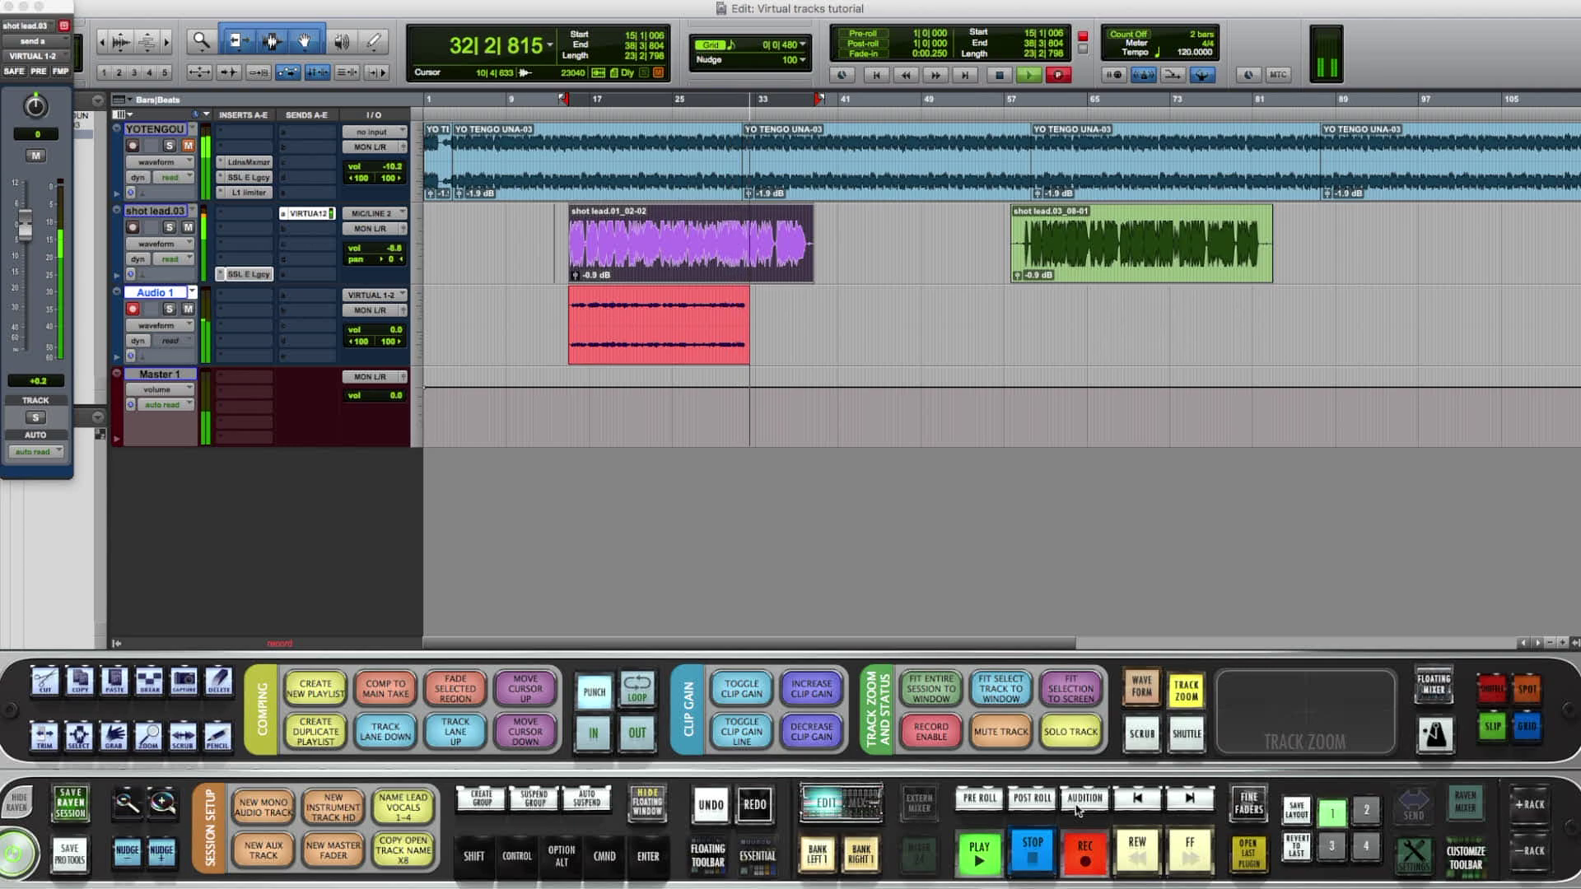
# Stop recording to keep the Audio 1_01 take and disarm Audio 1
pyautogui.press('space')
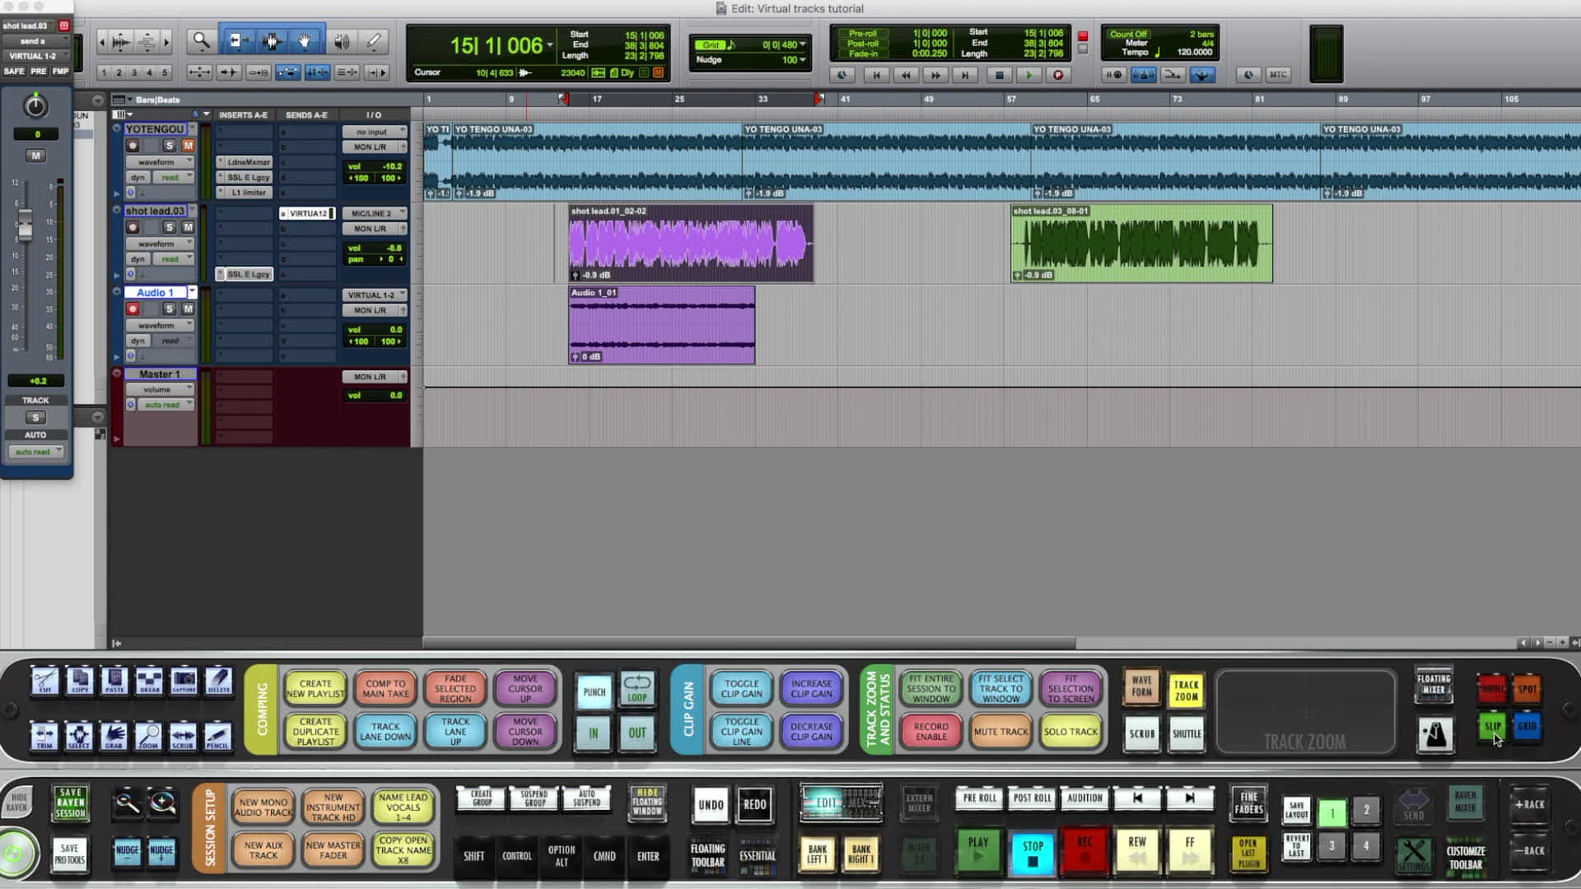
pyautogui.press('super+equal')
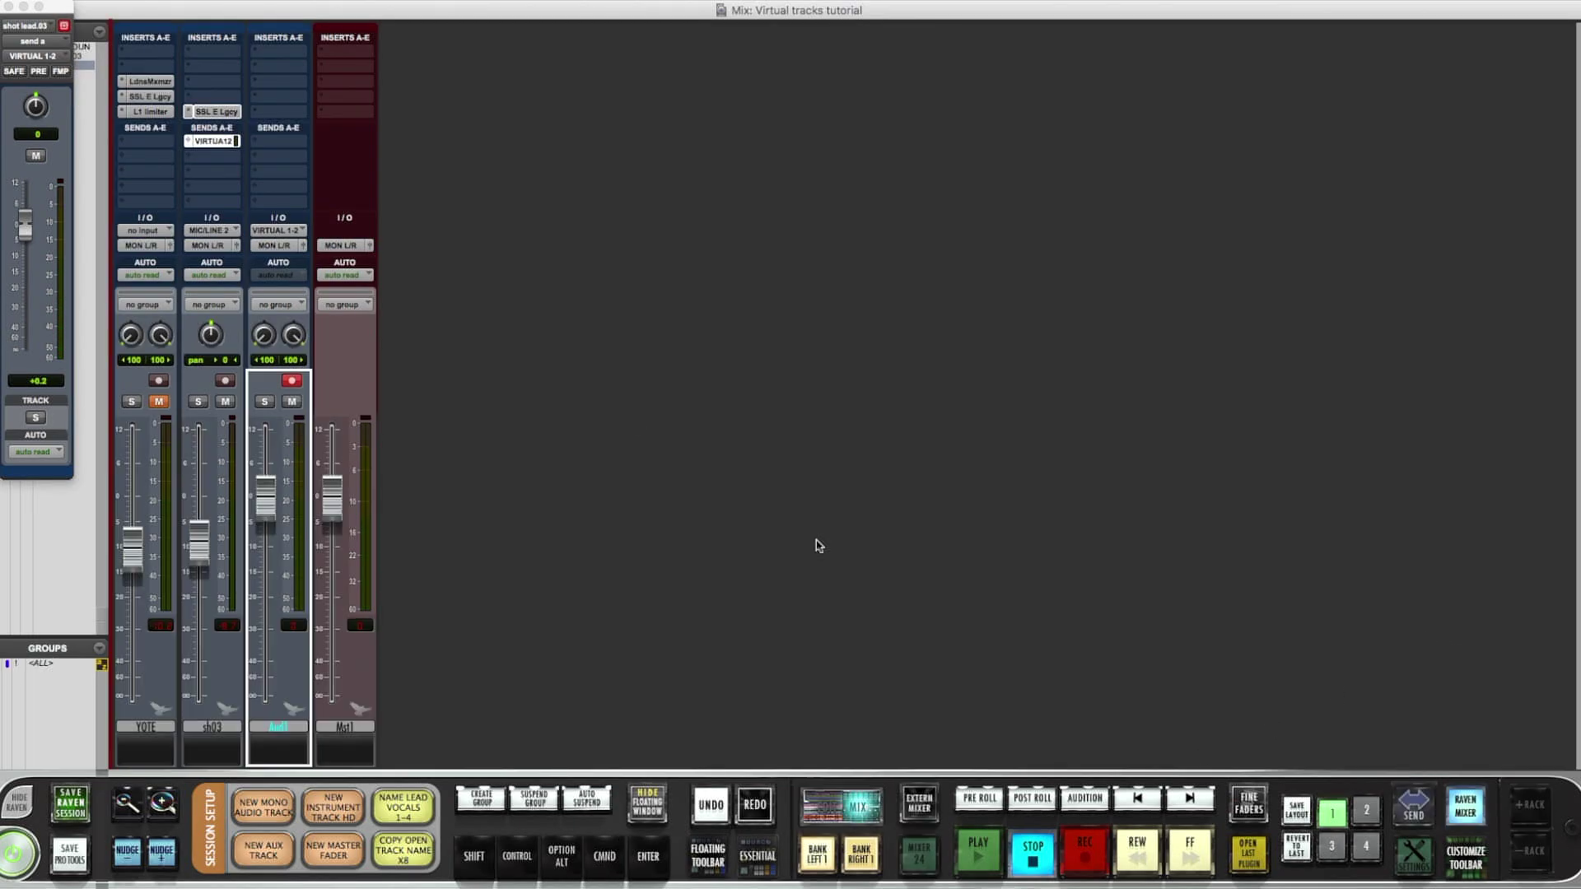
pyautogui.click(293, 382)
# Mute the shot lead.03 send to VIRTUAL 1-2 and set it to no send
pyautogui.click(35, 155)
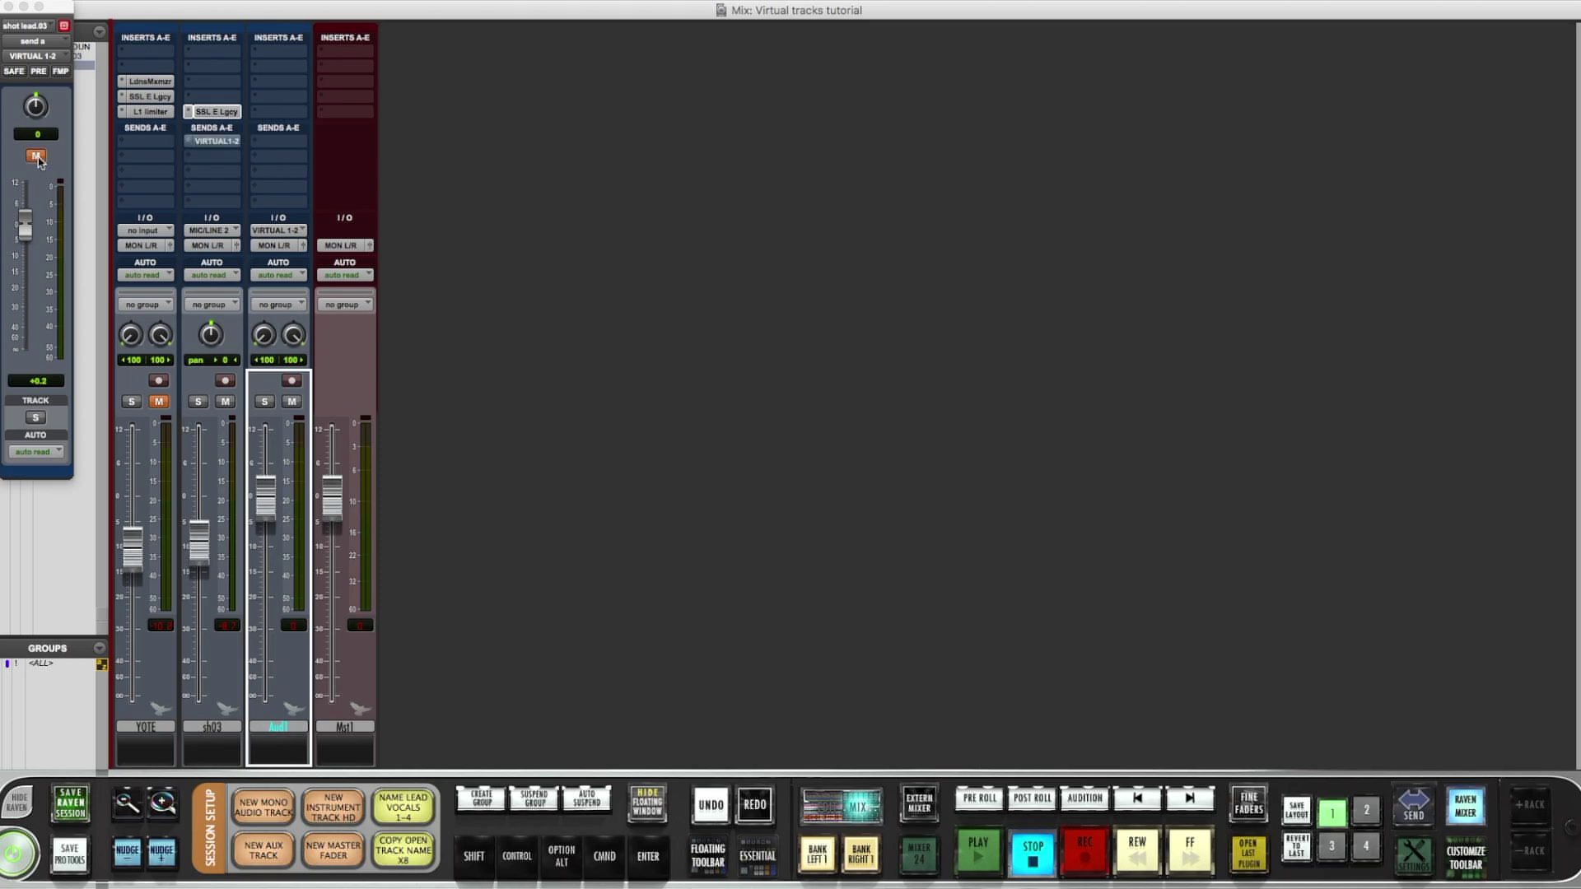
pyautogui.click(188, 144)
pyautogui.click(245, 121)
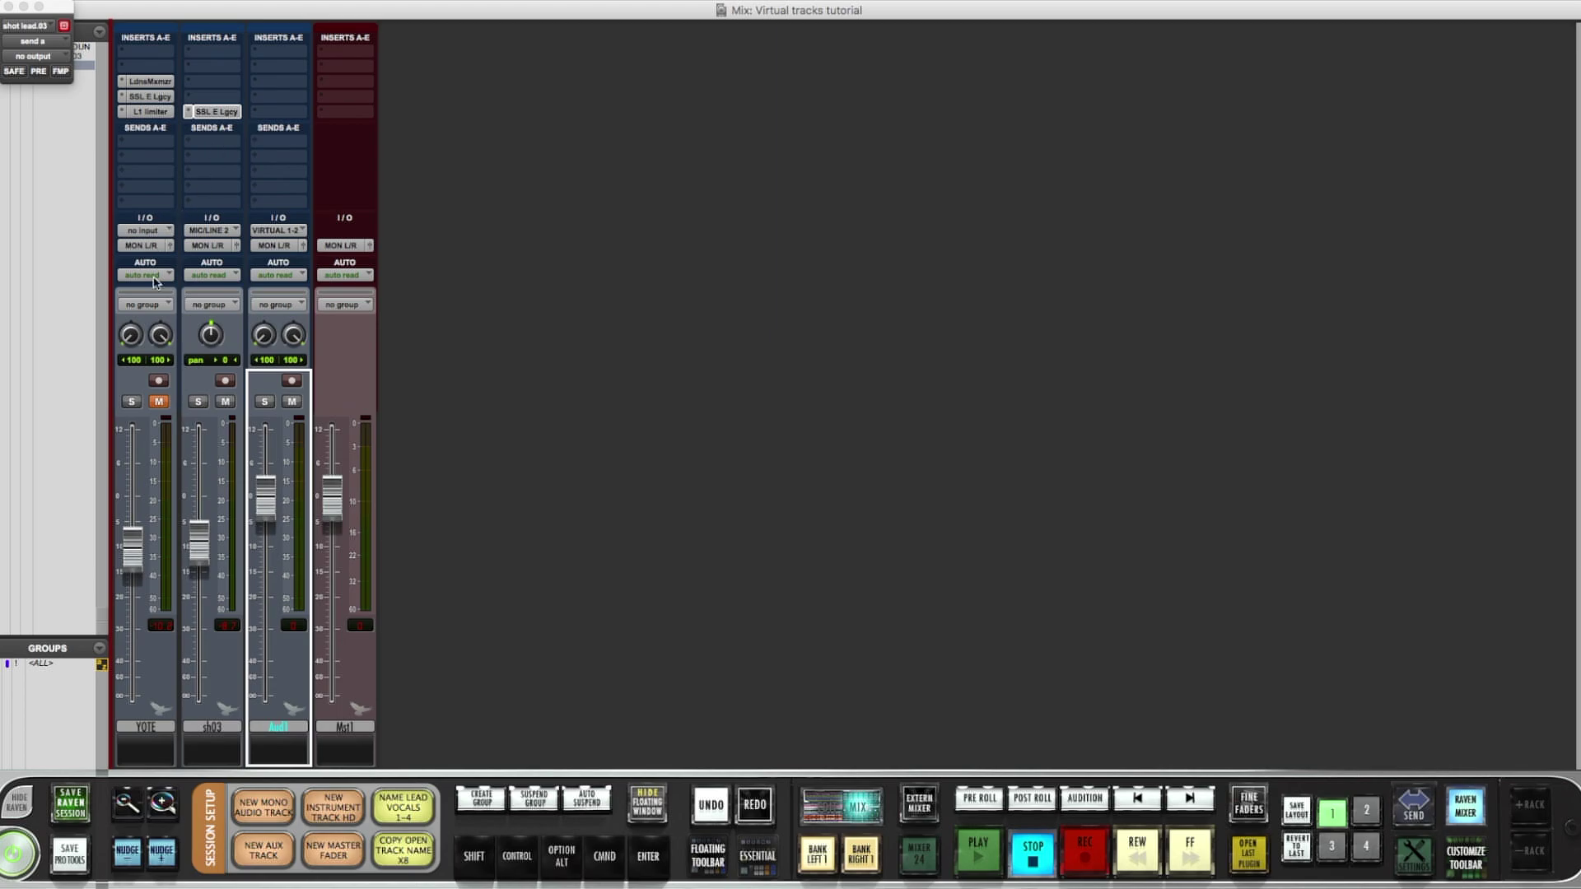
# Play back the mix to hear the printed reverb, then return to the Edit window
pyautogui.press('space')
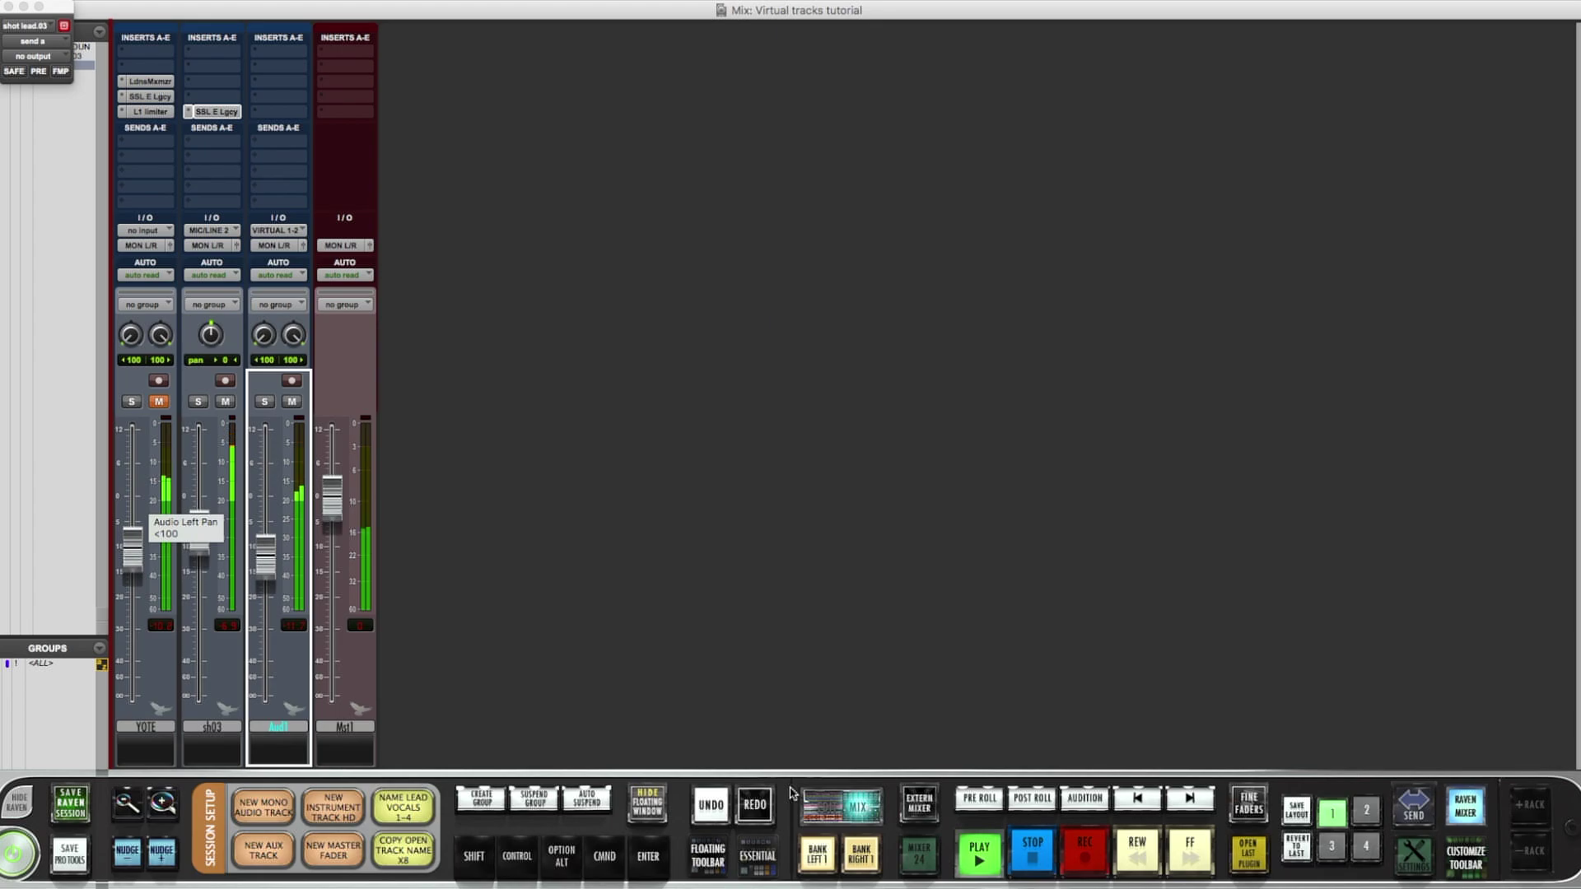
pyautogui.press('space')
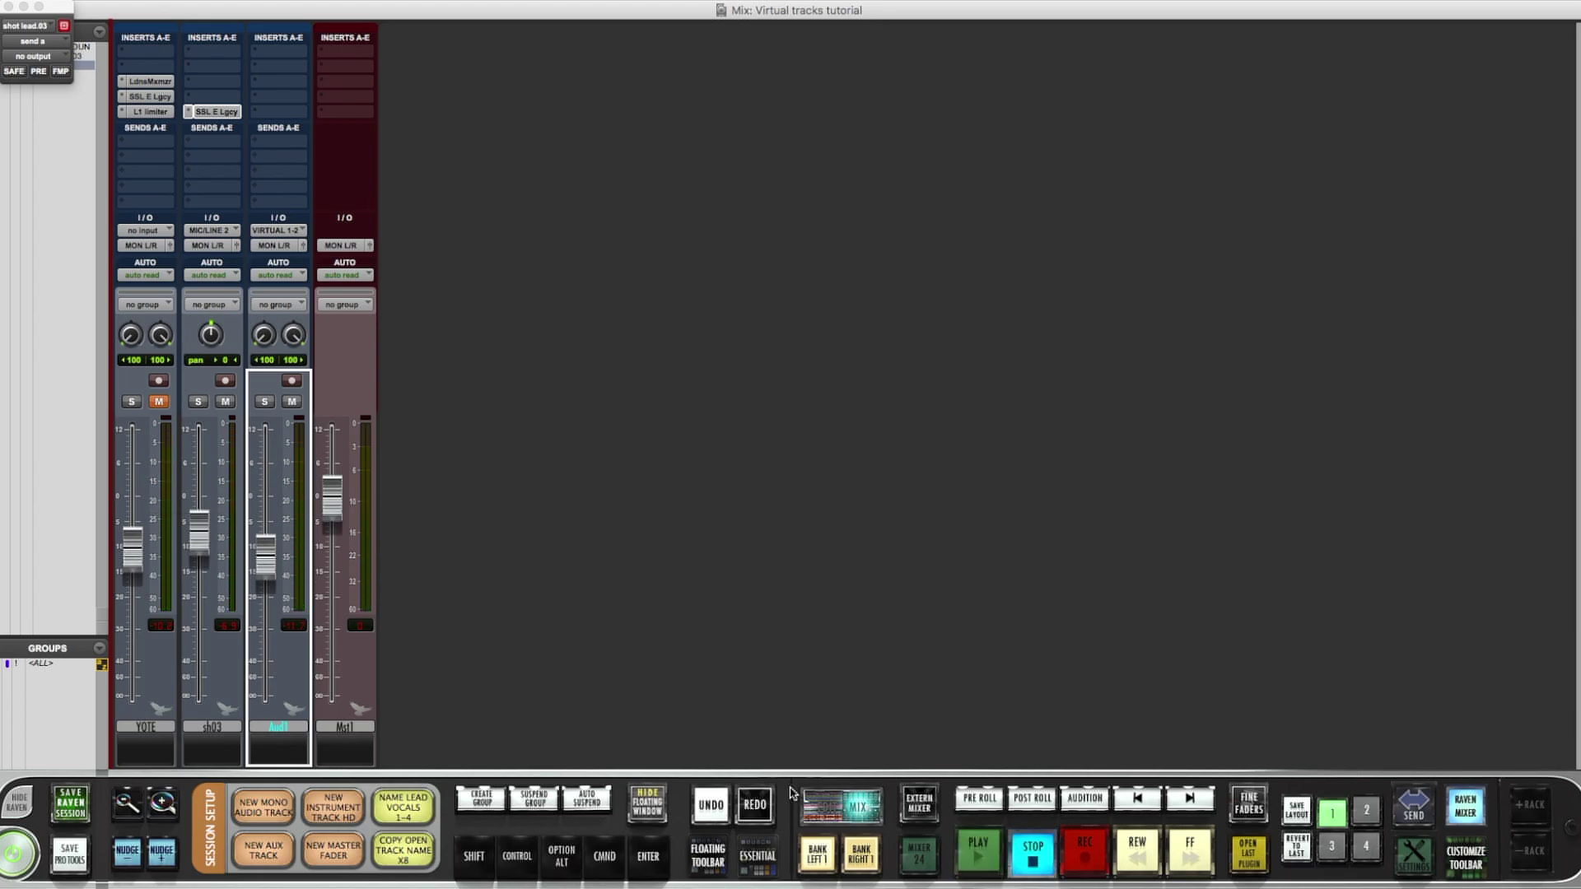
pyautogui.press('super+equal')
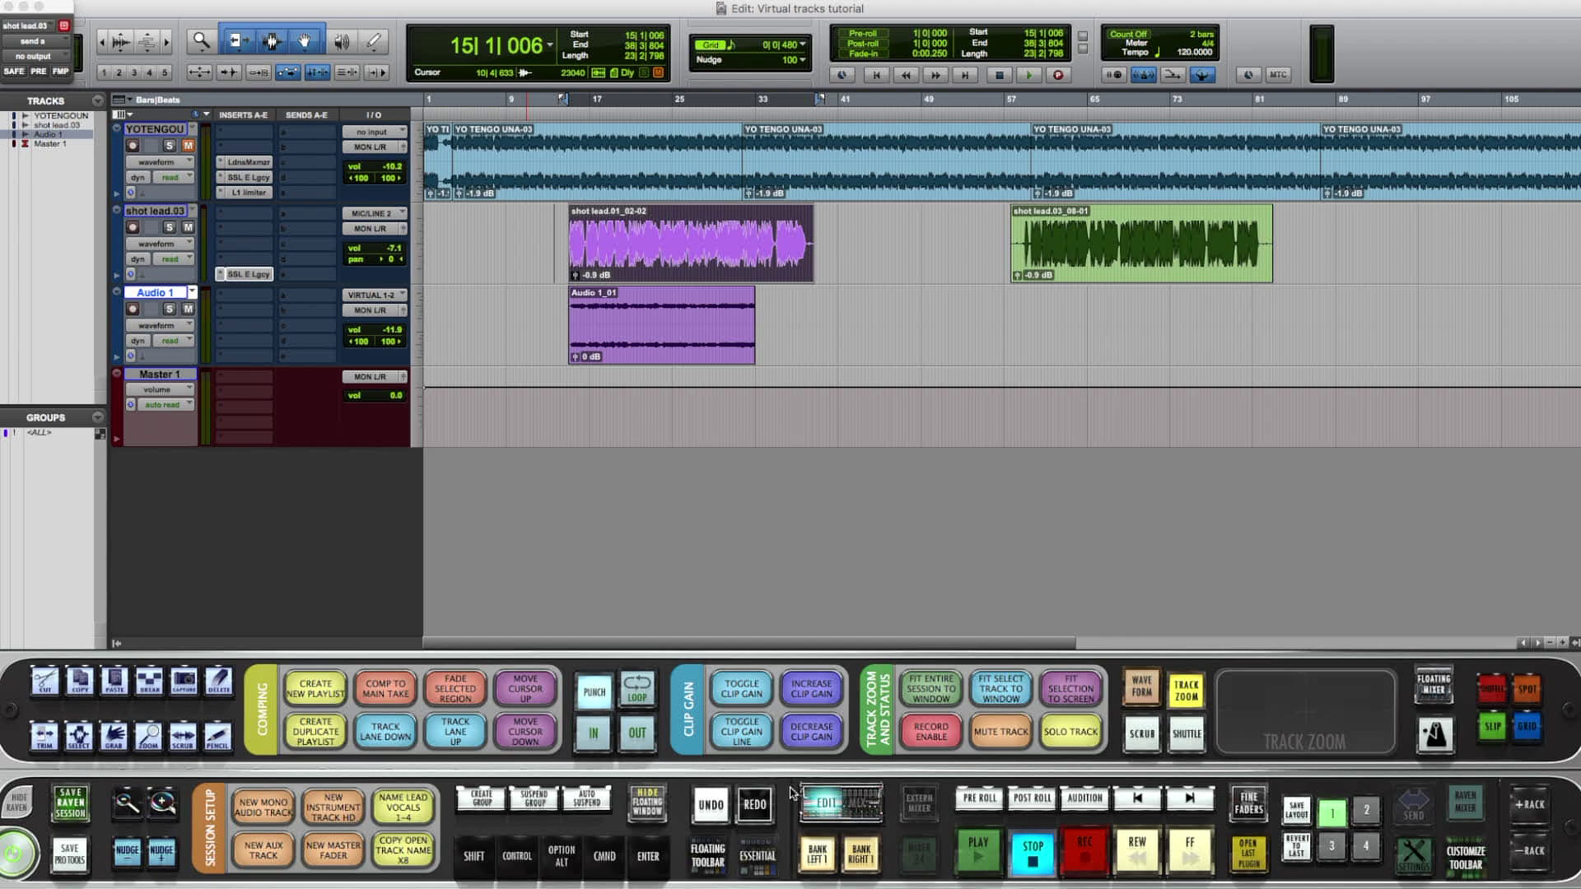
# Show the Mix window and bring up the application switcher to reach UA Console
pyautogui.press('super+equal')
pyautogui.press('super+Tab')
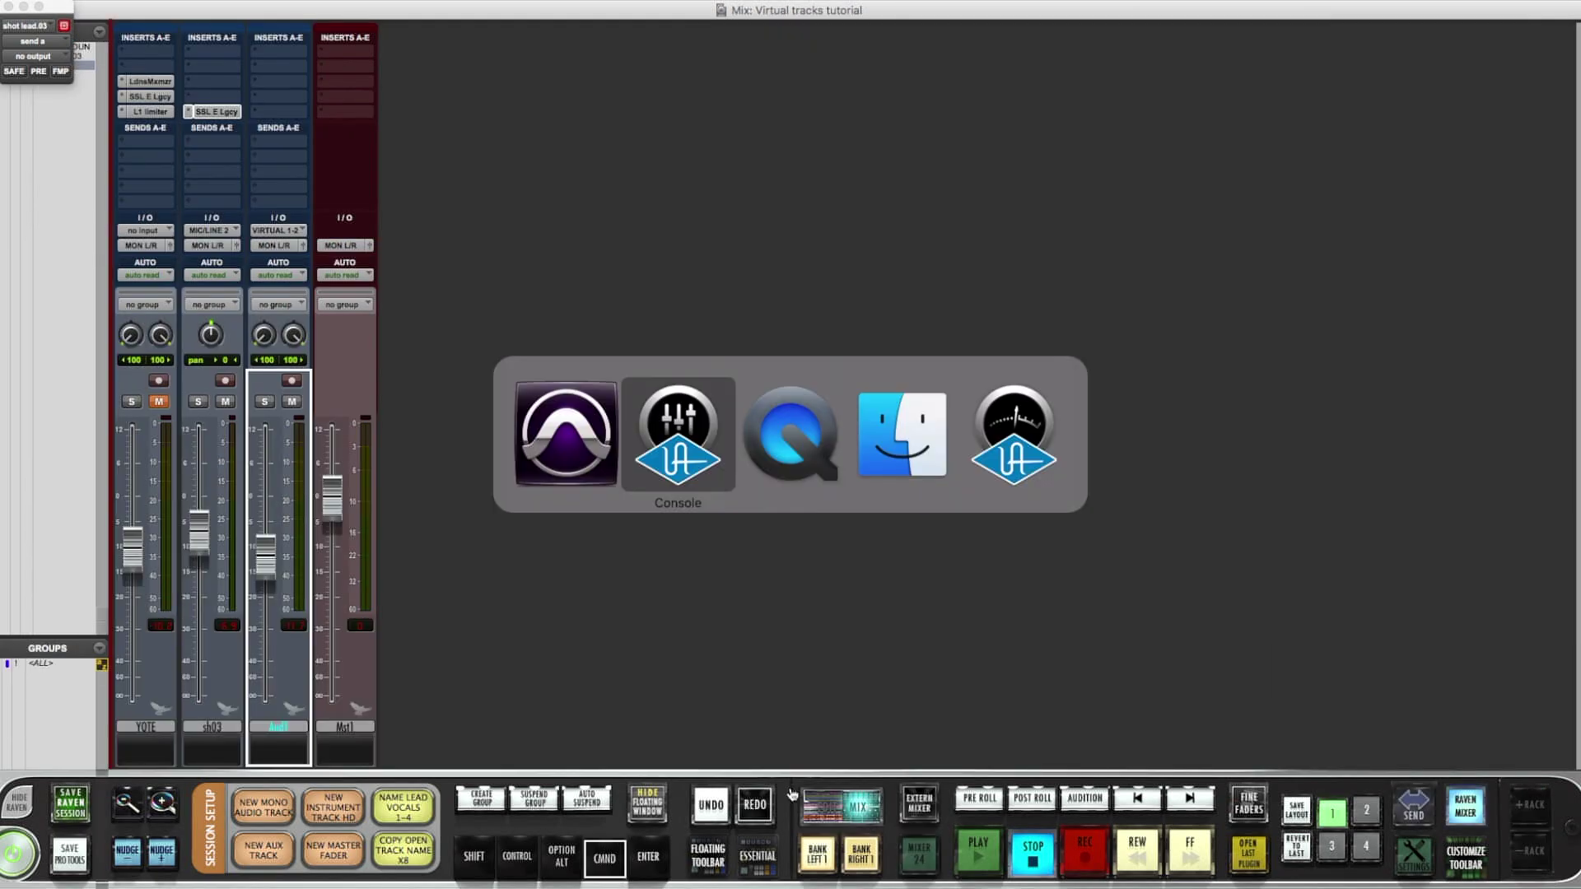
pyautogui.press('super+Tab')
pyautogui.press('super+Tab')
pyautogui.press('super+Tab')
pyautogui.press('super+Tab')
pyautogui.press('super+Tab')
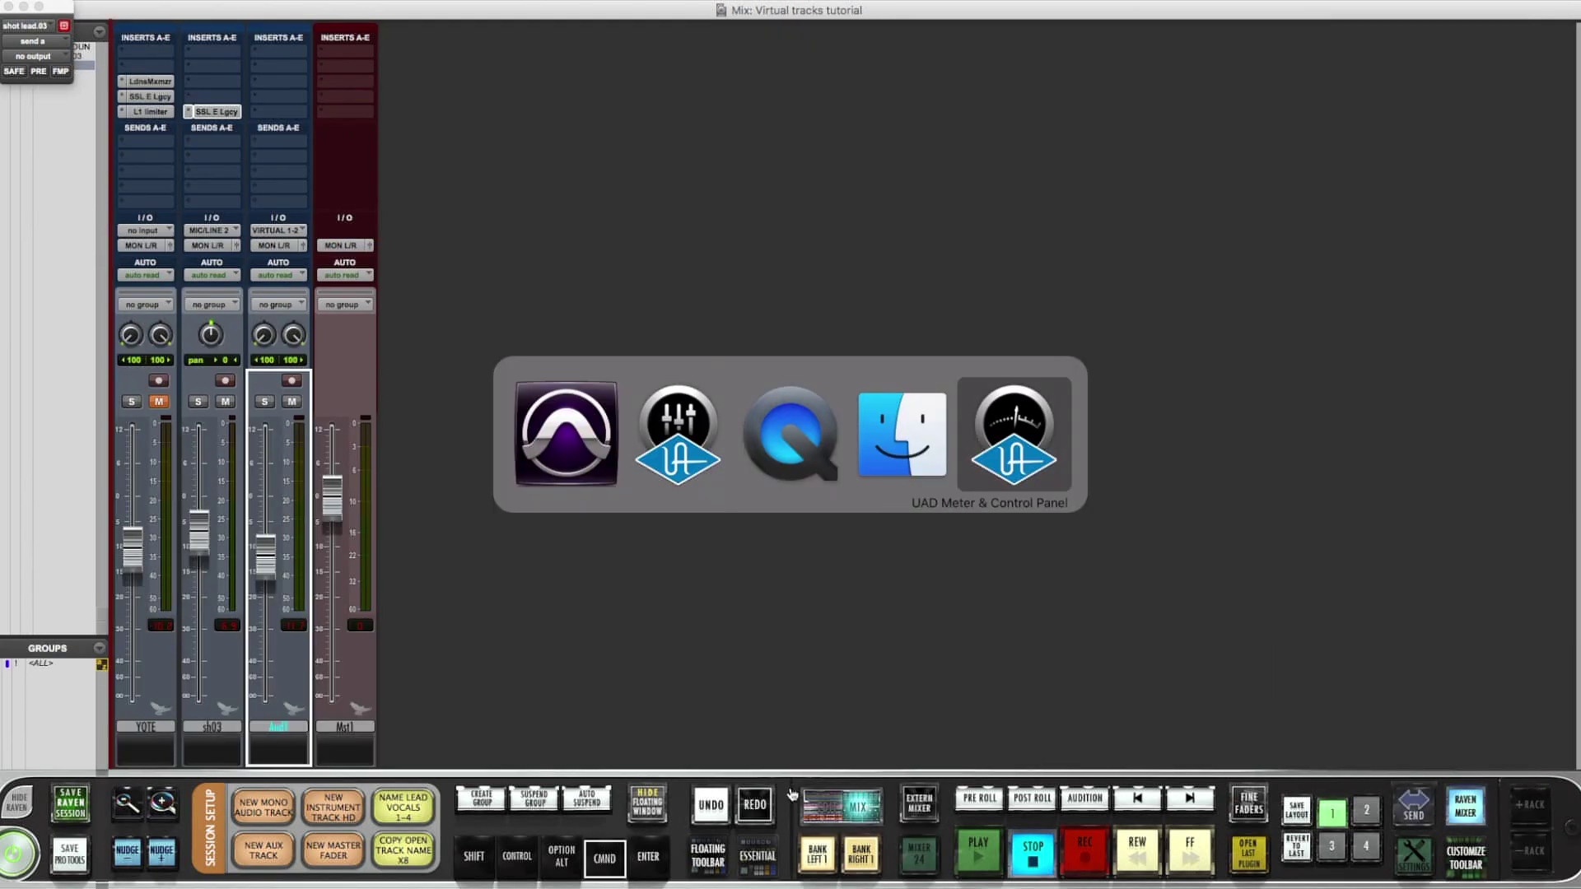